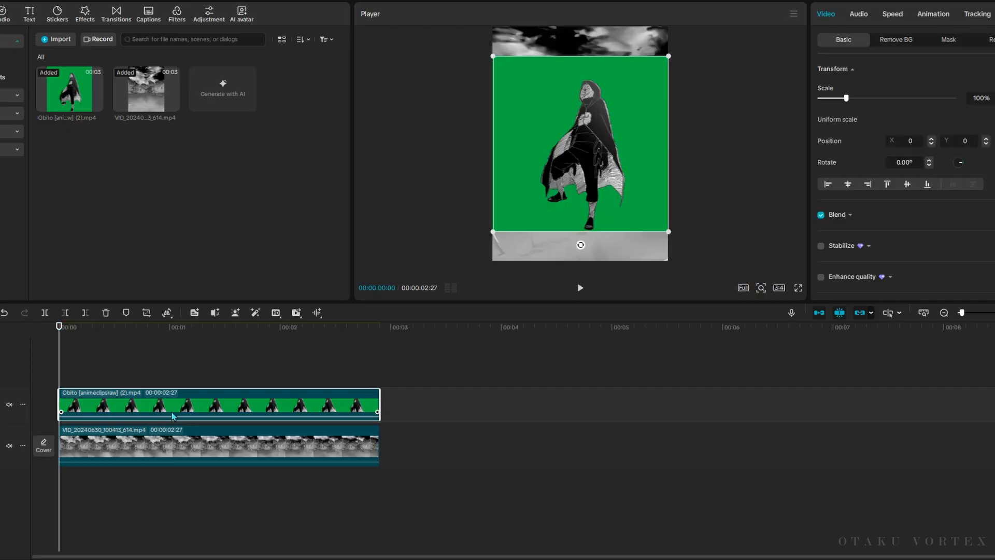
# - Remove the Obito clip's green background with Chroma key by sampling the green, and check the character's edges closely
pyautogui.click(897, 40)
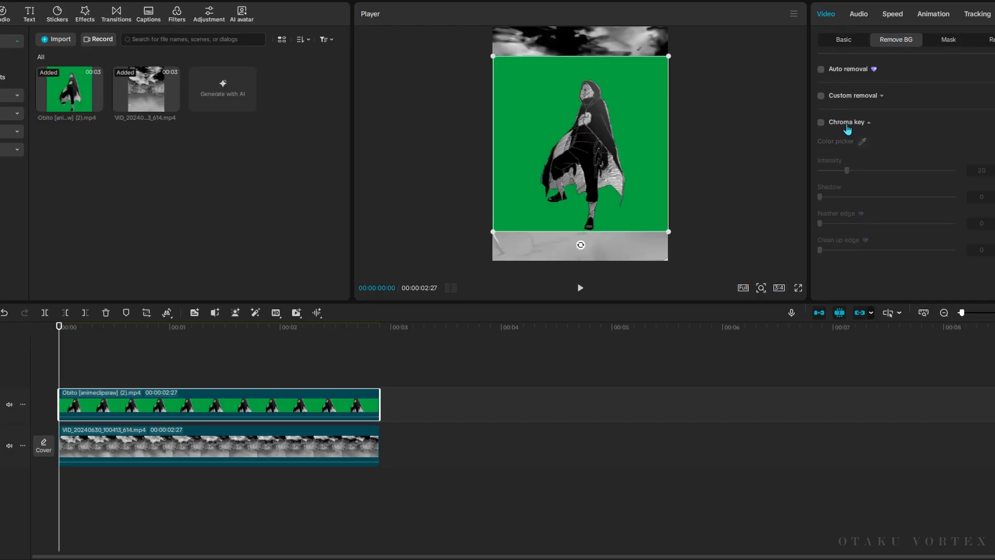
pyautogui.click(822, 123)
pyautogui.click(661, 175)
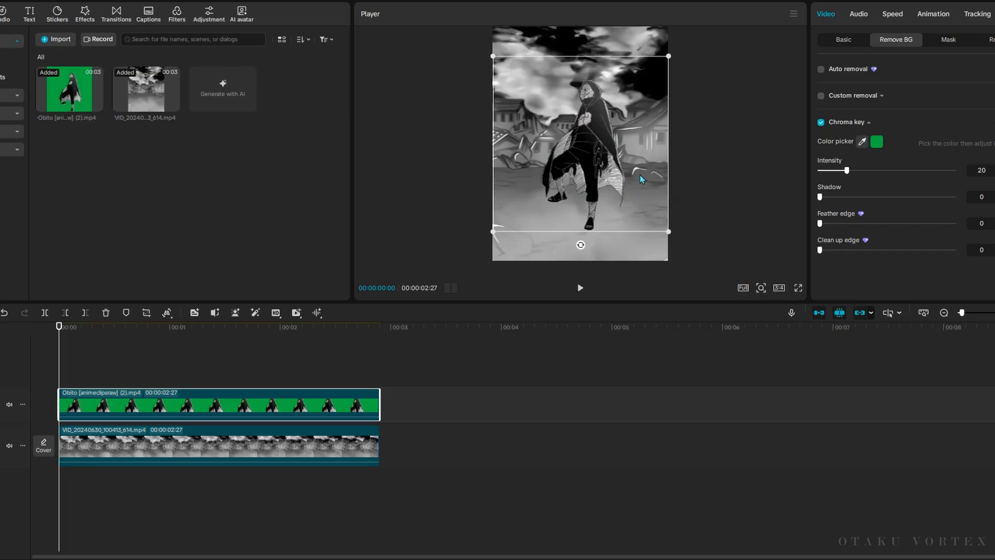
pyautogui.scroll(5, 628, 175)
pyautogui.moveTo(608, 159); pyautogui.dragTo(589, 225)
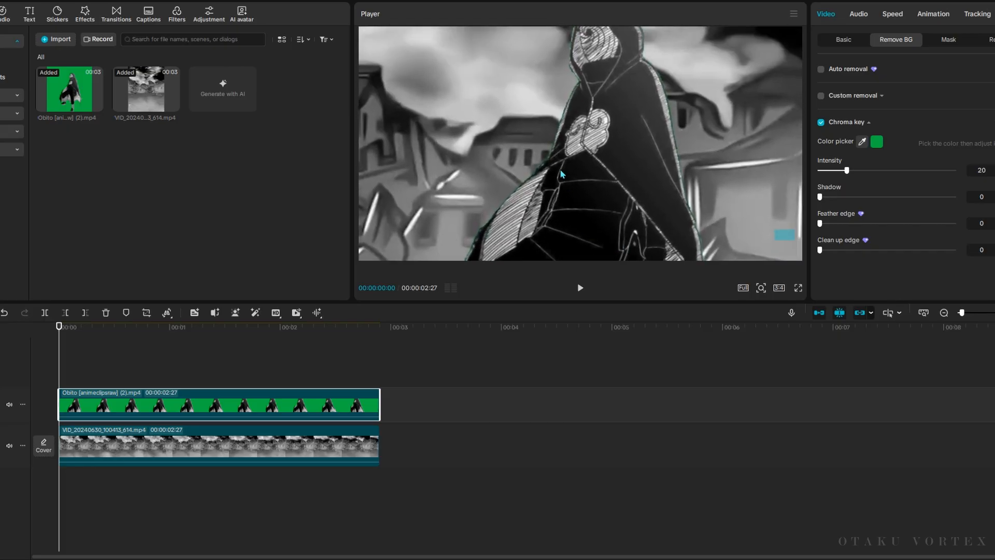
pyautogui.scroll(1, 558, 173)
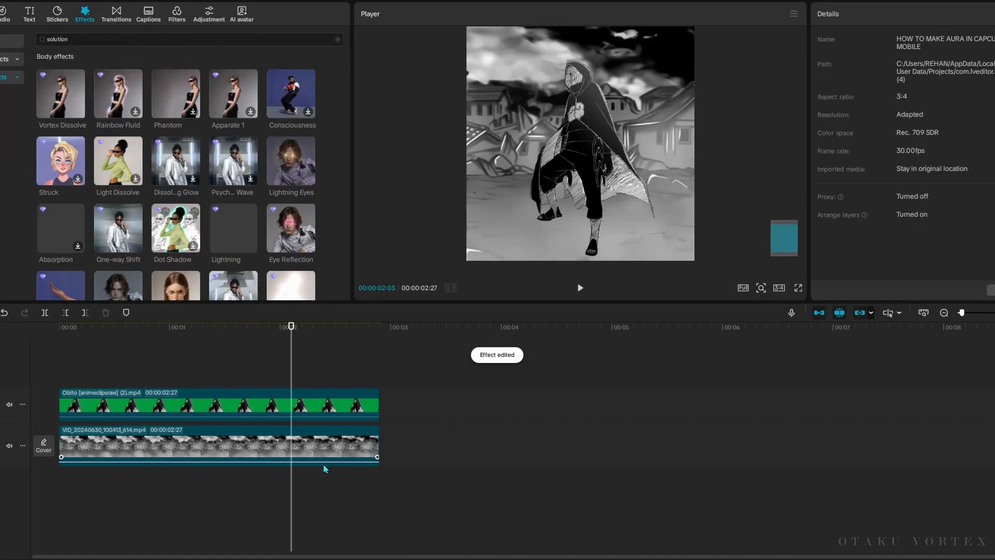
# - Duplicate the Obito clip onto a track above and apply the Vortex Dissolve effect directly to the lower copy
pyautogui.click(307, 378)
pyautogui.moveTo(61, 94); pyautogui.dragTo(183, 413)
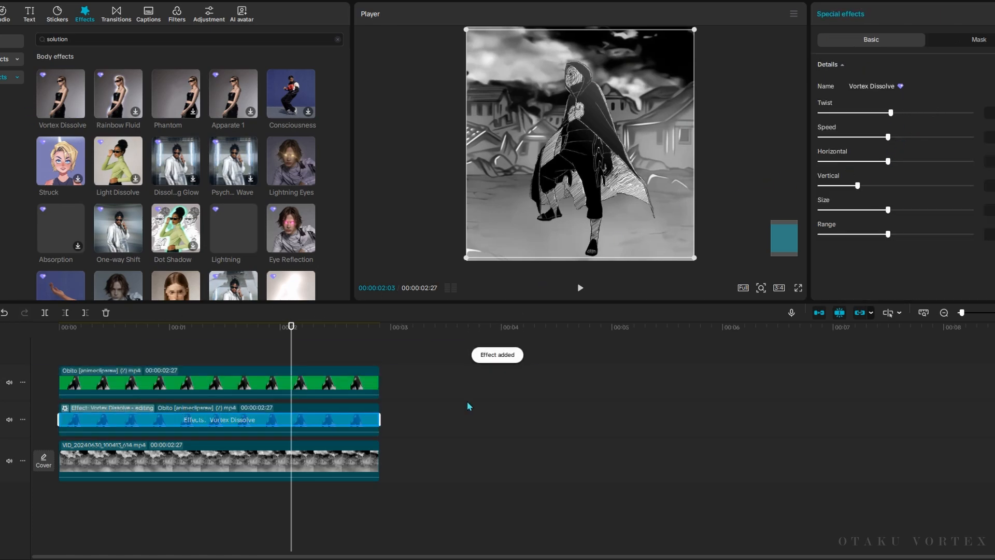
pyautogui.click(303, 416)
pyautogui.click(298, 397)
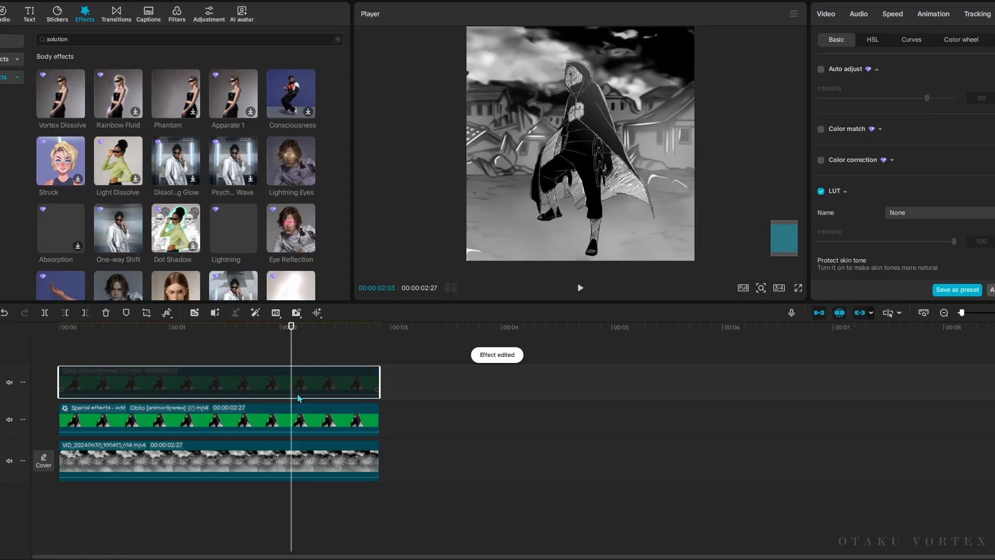
pyautogui.click(309, 420)
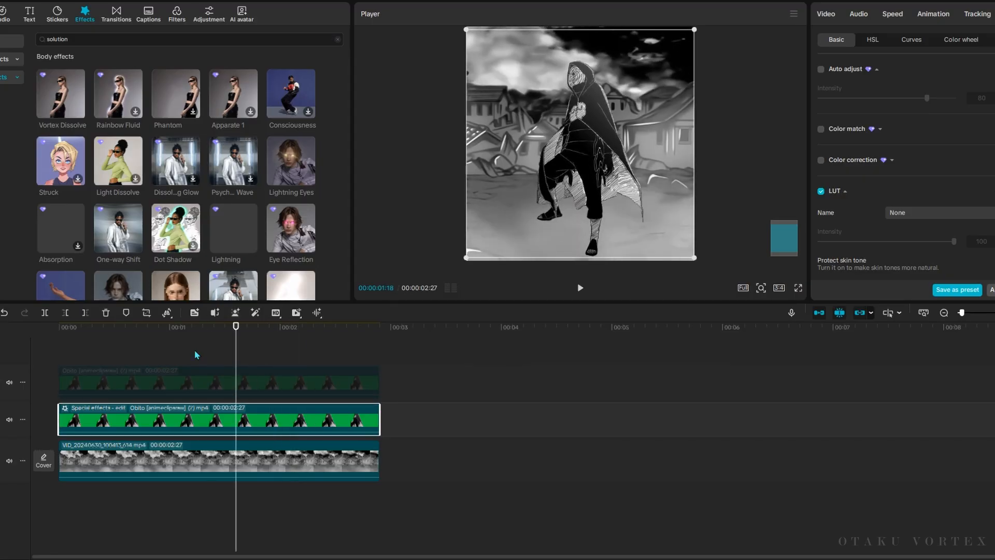
pyautogui.hotkey('ctrl', 'z')
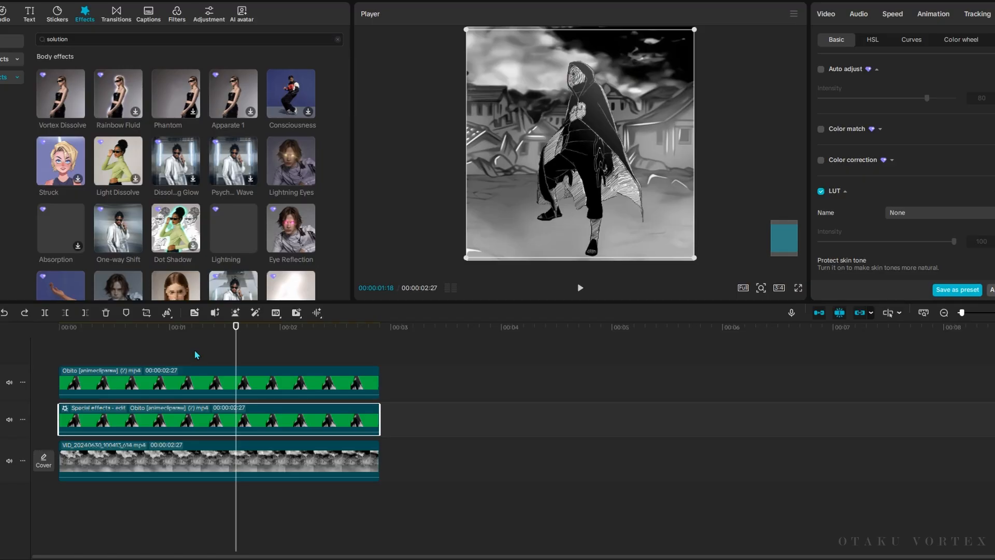
# - Replace the Vortex Dissolve attached to the lower Obito clip with a standalone Vortex Dissolve on a track between the two Obito clips
pyautogui.click(127, 412)
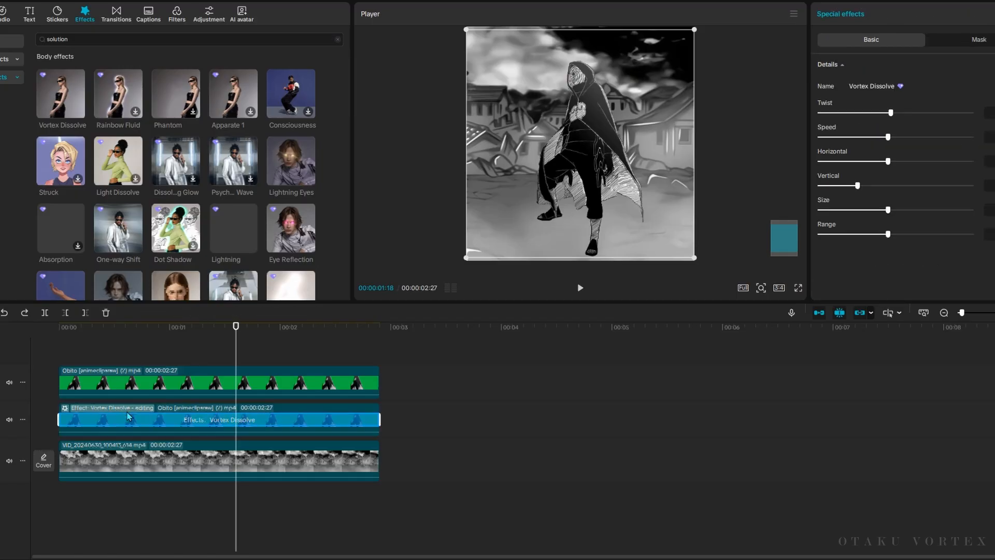
pyautogui.press('Delete')
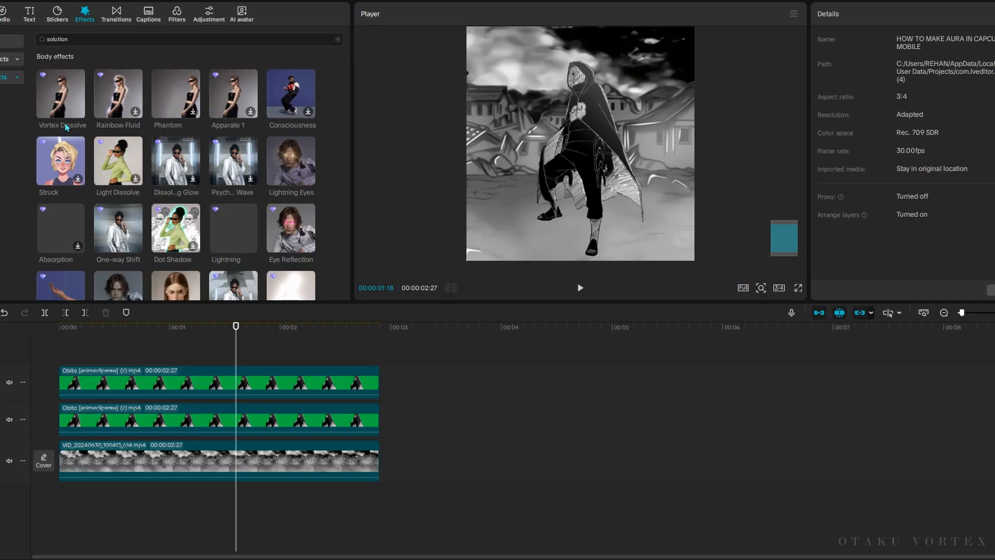
pyautogui.moveTo(55, 117); pyautogui.dragTo(58, 402)
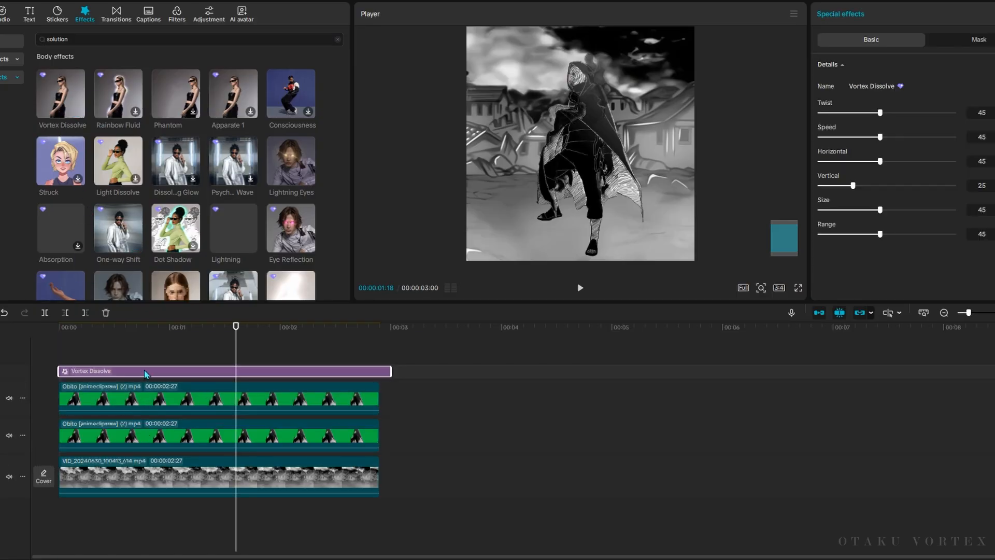
pyautogui.moveTo(146, 373); pyautogui.dragTo(133, 426)
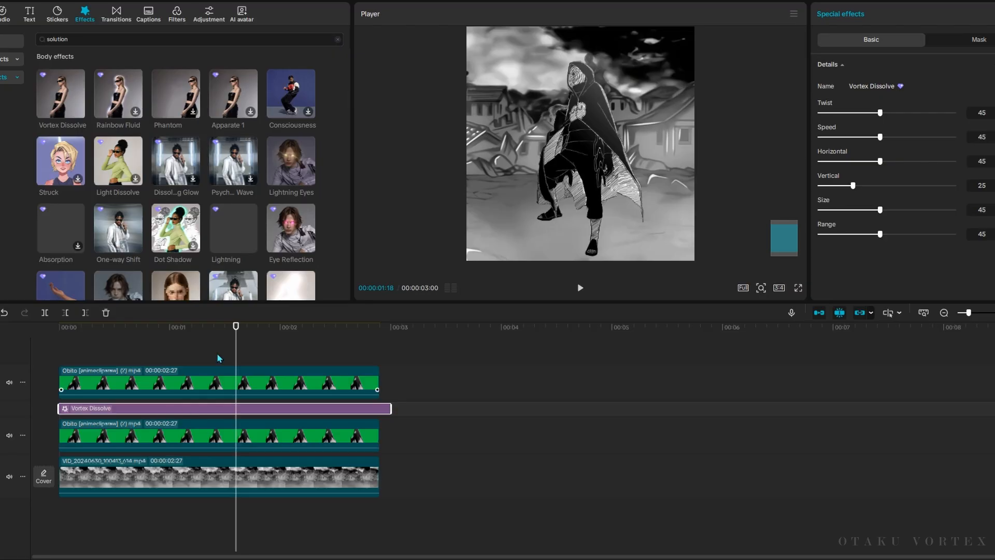
# - Hide the upper Obito clip and preview the Vortex Dissolve effect on the lower copy alone
pyautogui.click(238, 381)
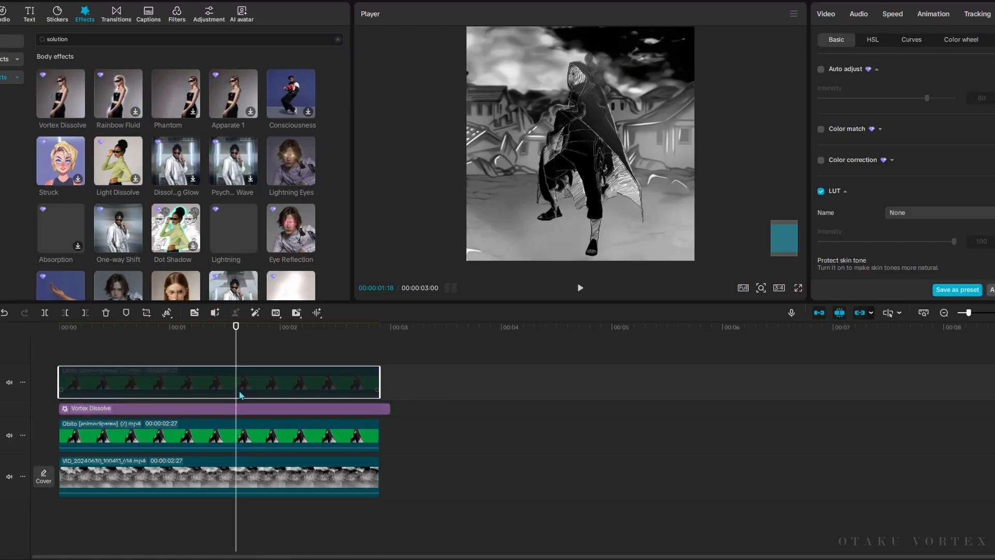
pyautogui.click(249, 437)
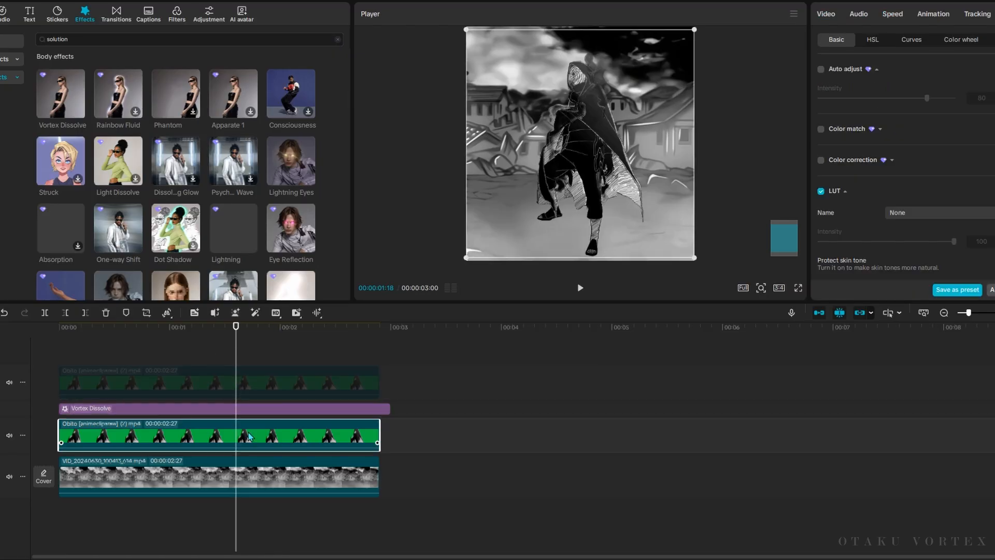
pyautogui.click(252, 416)
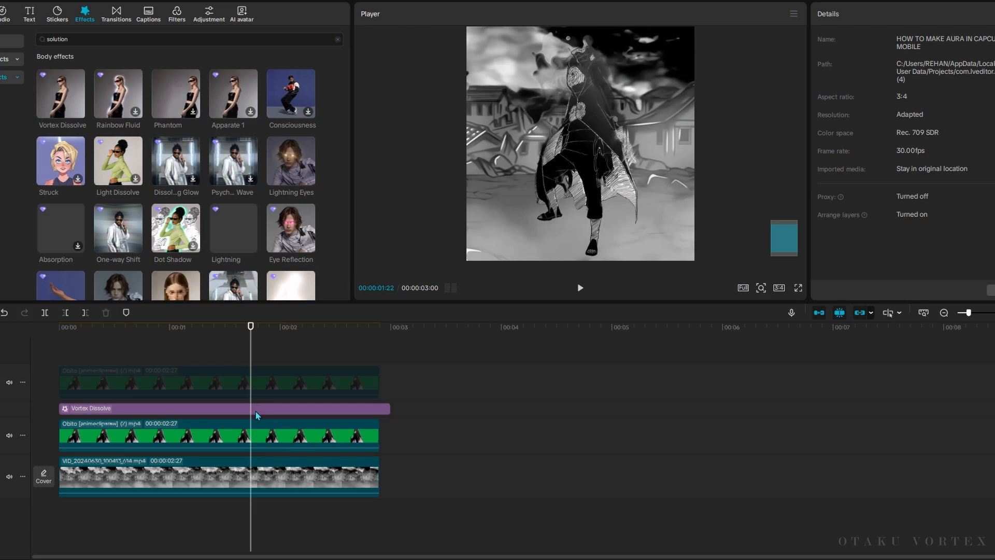
# - Set Vortex Dissolve to Twist 100, Speed 0, Horizontal 42, Size 61 and Range 0, and trim its end to match the clips
pyautogui.click(256, 411)
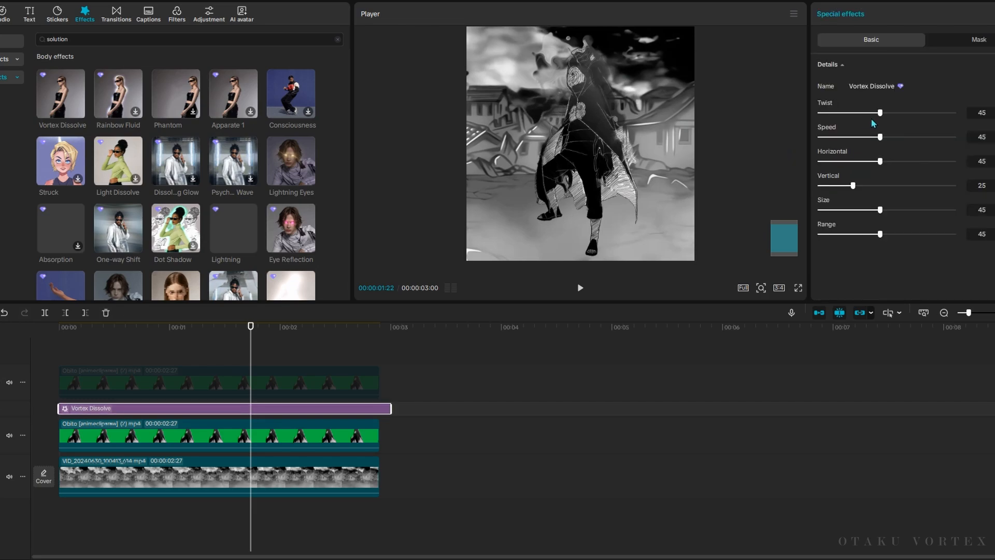
pyautogui.moveTo(880, 113); pyautogui.dragTo(993, 126)
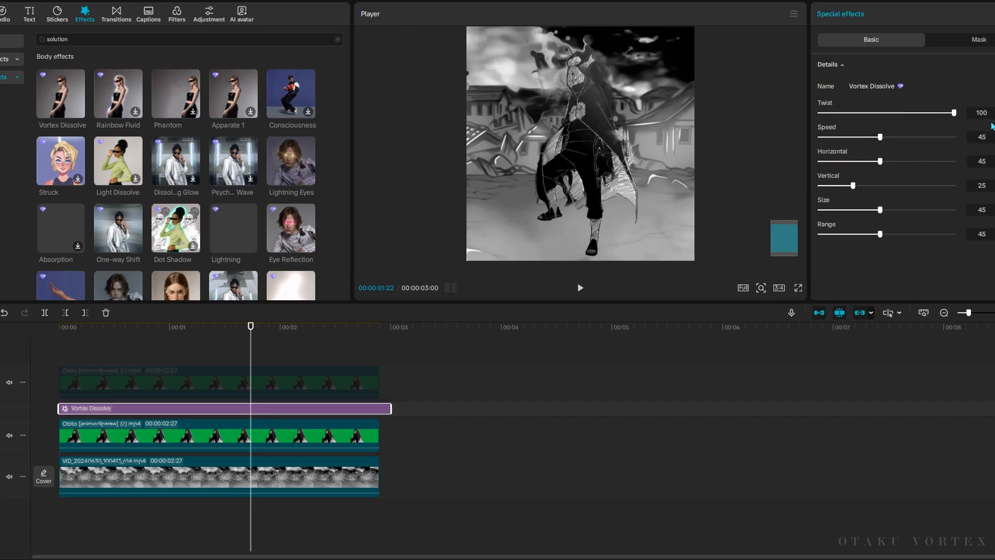
pyautogui.moveTo(880, 137); pyautogui.dragTo(815, 152)
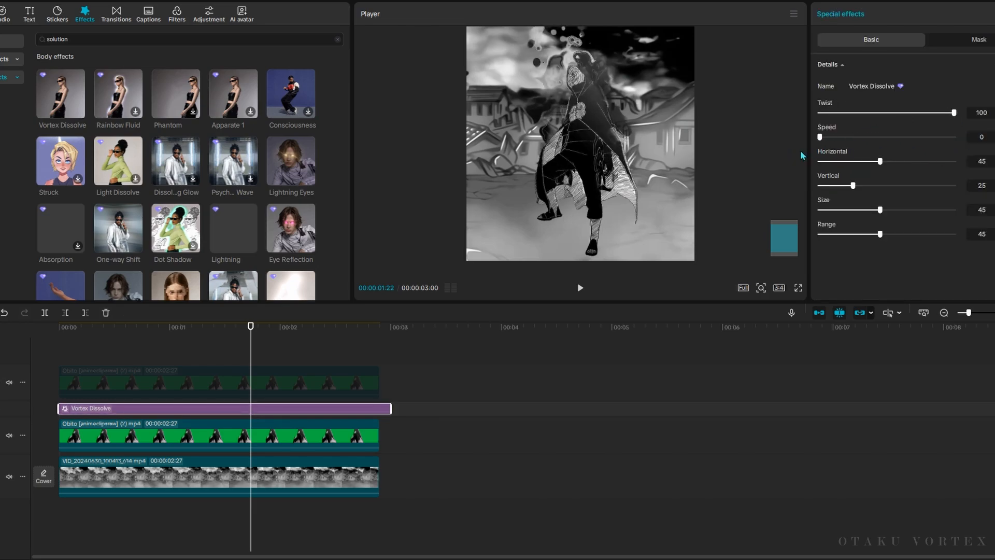
pyautogui.moveTo(876, 164); pyautogui.dragTo(886, 211)
pyautogui.moveTo(884, 247); pyautogui.dragTo(902, 242)
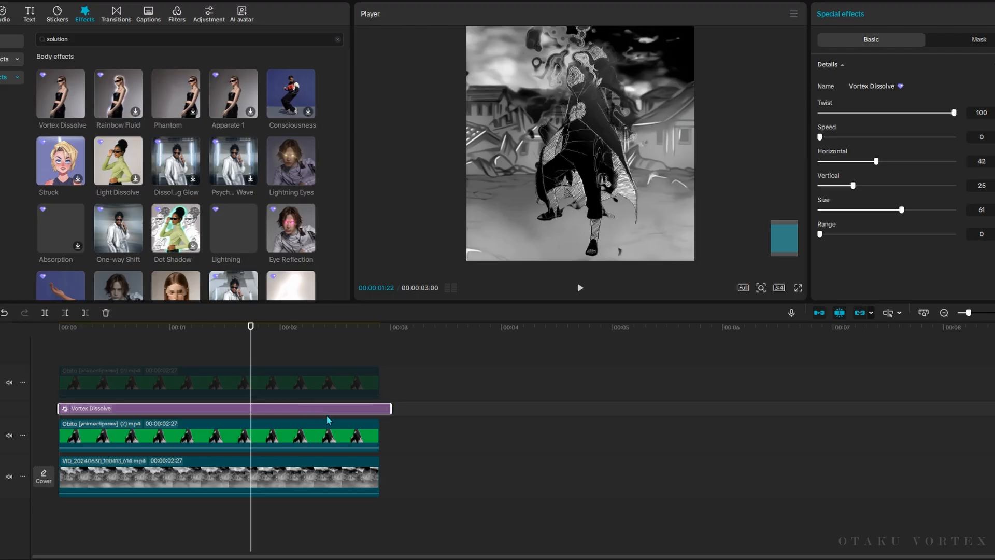
pyautogui.moveTo(385, 416); pyautogui.dragTo(380, 415)
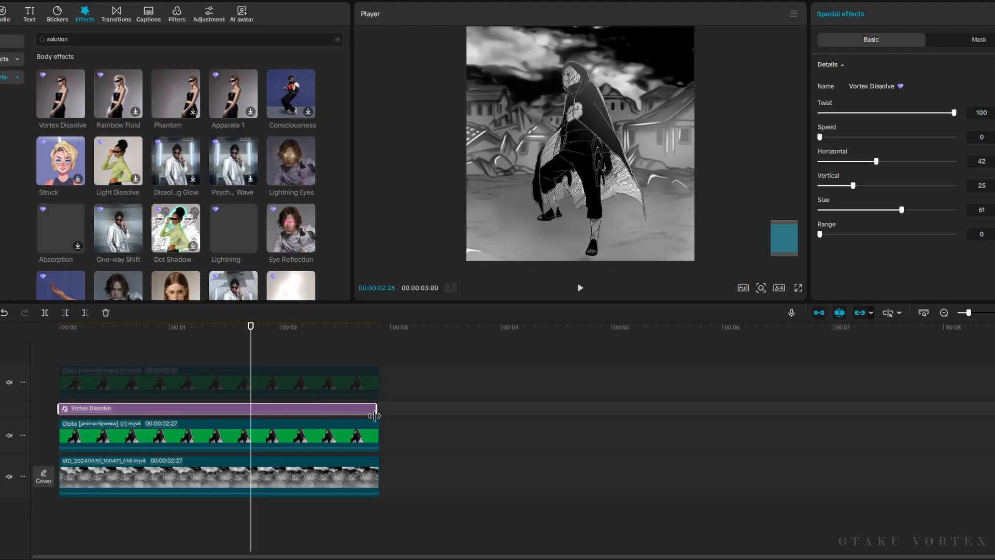
# - Brighten the lower Obito clip by moving its Luma curve's highlight point inward, and show the upper clip again to preview both
pyautogui.click(336, 441)
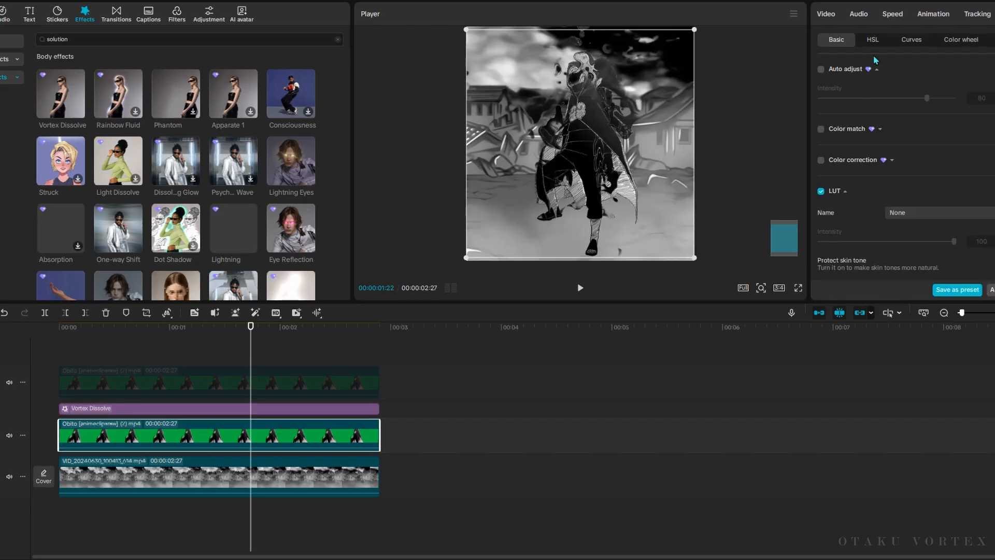
pyautogui.click(912, 41)
pyautogui.moveTo(994, 97); pyautogui.dragTo(899, 95)
pyautogui.click(237, 385)
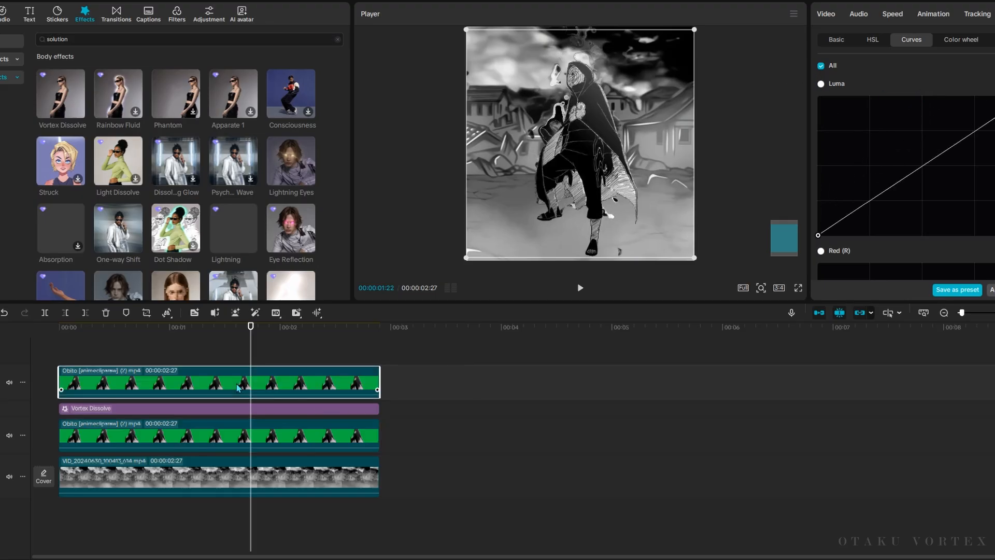
pyautogui.press('space')
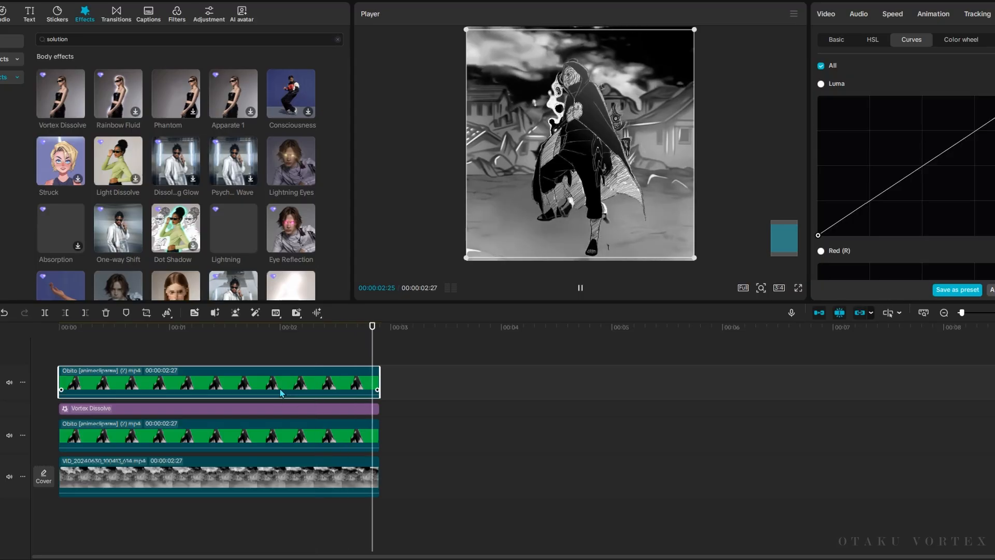
pyautogui.click(214, 427)
pyautogui.click(211, 417)
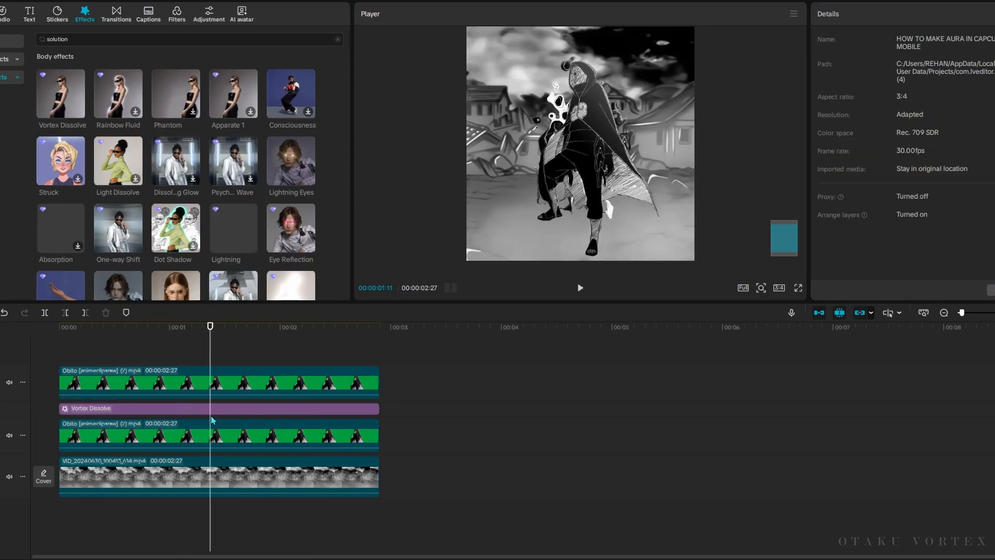
# - Stack four copies of the adjusted Vortex Dissolve effect from the start of the timeline and play back the result
pyautogui.click(58, 327)
pyautogui.click(112, 409)
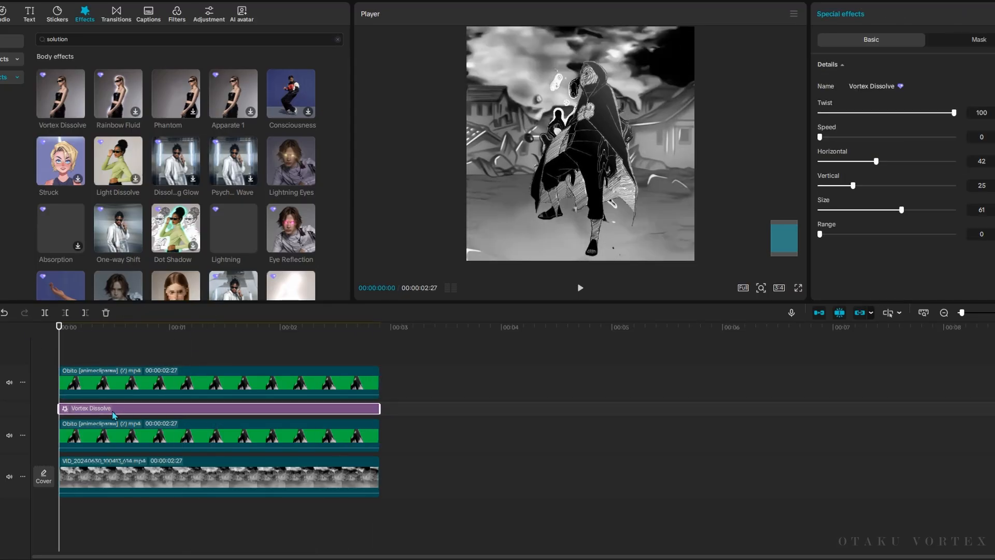
pyautogui.hotkey('ctrl', 'v')
pyautogui.hotkey('ctrl', 'v')
pyautogui.hotkey('ctrl', 'v')
pyautogui.hotkey('ctrl', 'v')
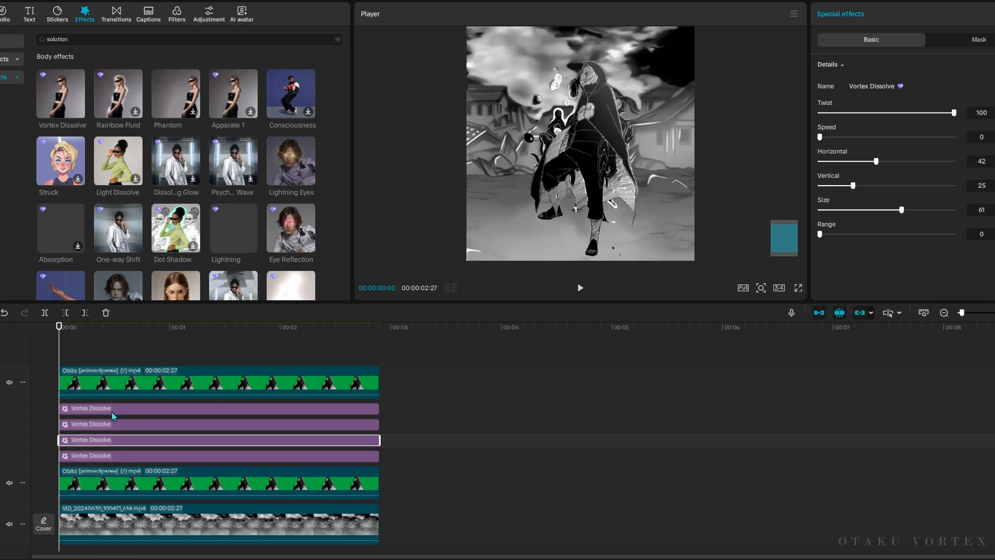
pyautogui.press('space')
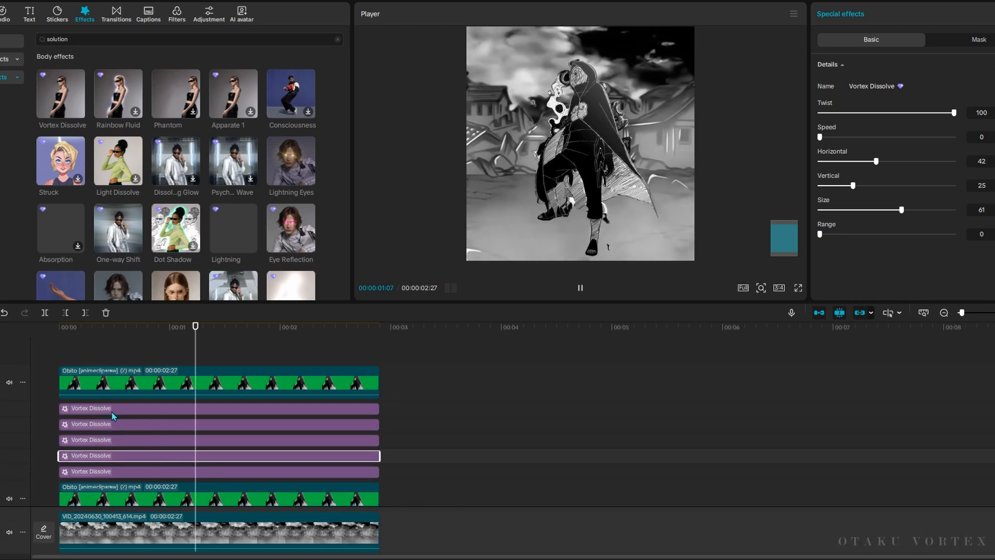
pyautogui.press('space')
# - Set the topmost Vortex Dissolve layer's Vertical to 47 and Horizontal to 54
pyautogui.click(215, 409)
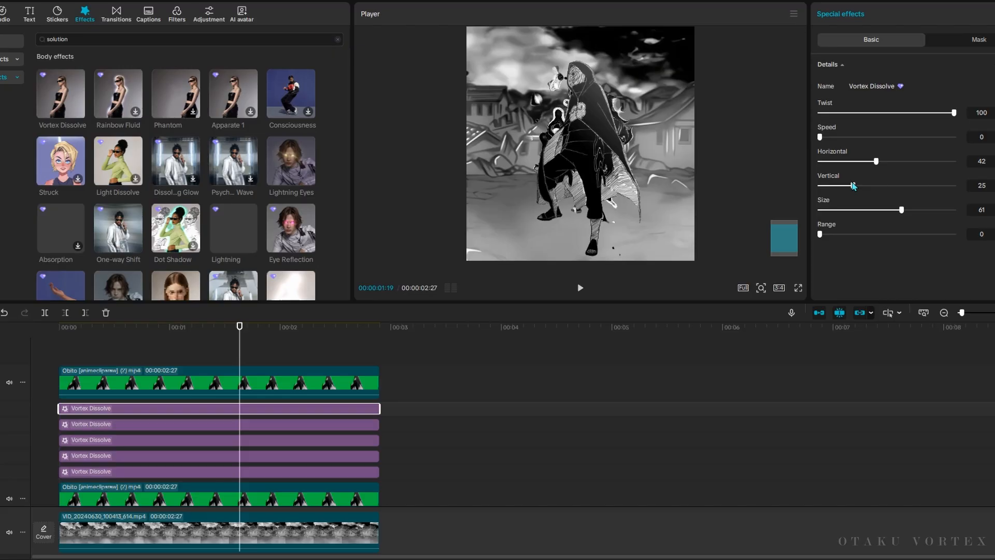
pyautogui.moveTo(853, 187); pyautogui.dragTo(884, 215)
pyautogui.moveTo(877, 162); pyautogui.dragTo(892, 161)
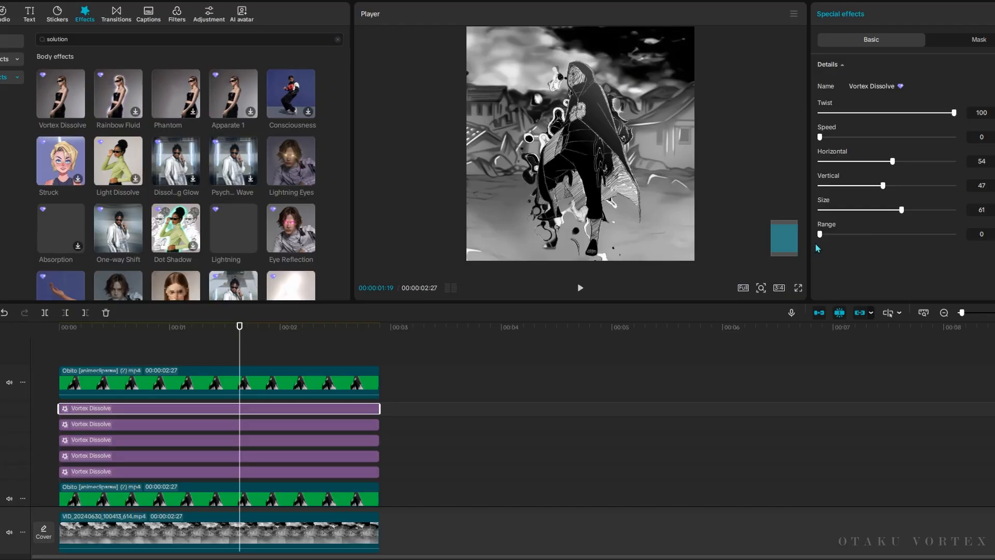
# - Adjust the second Vortex Dissolve layer's Horizontal value, set the third layer to Horizontal 29 and Vertical 44, and preview the playback
pyautogui.click(265, 428)
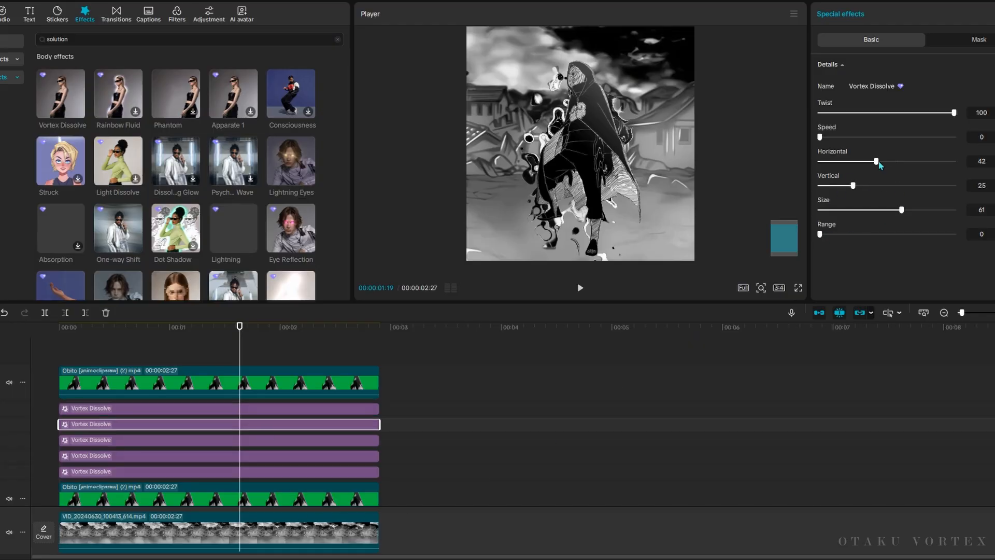
pyautogui.moveTo(880, 165); pyautogui.dragTo(859, 162)
pyautogui.click(339, 443)
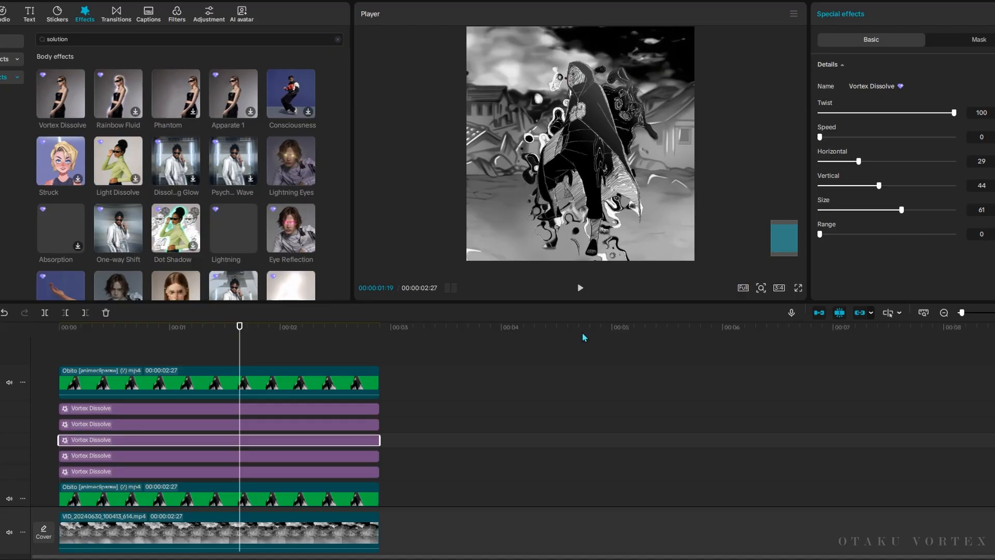
pyautogui.press('space')
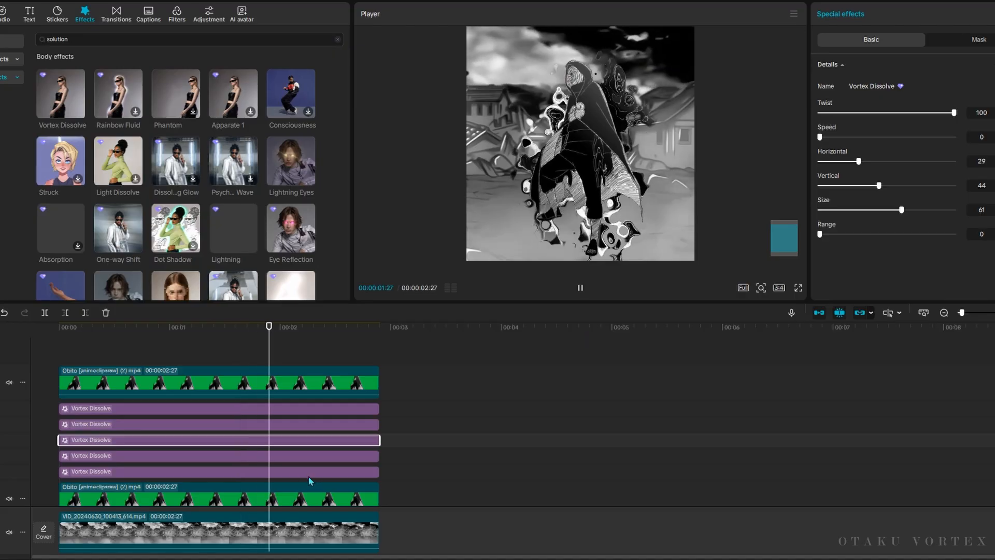
pyautogui.press('space')
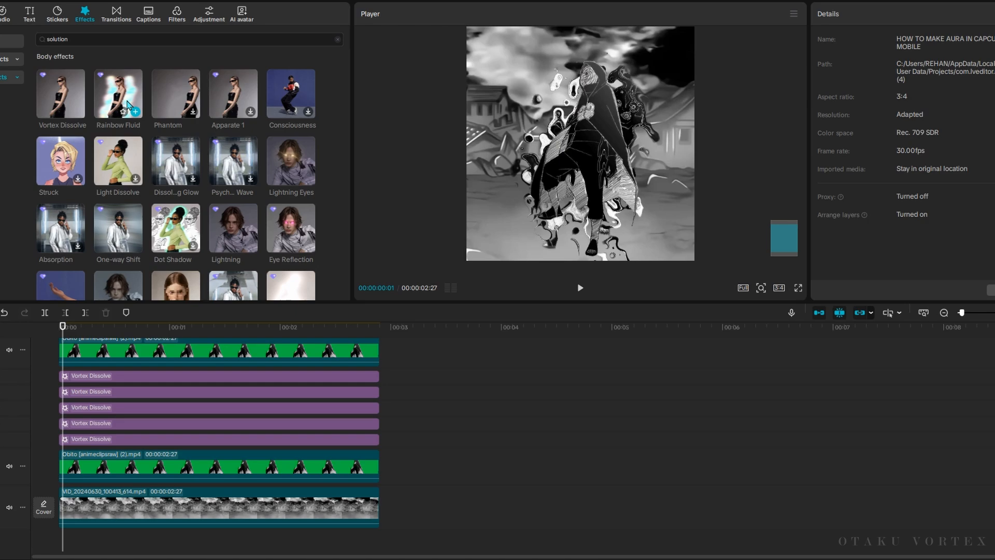
# - Add the Rainbow Fluid effect between the Vortex Dissolve layers and the lower Obito clip, aligned to the start of the timeline
pyautogui.moveTo(127, 103); pyautogui.dragTo(61, 450)
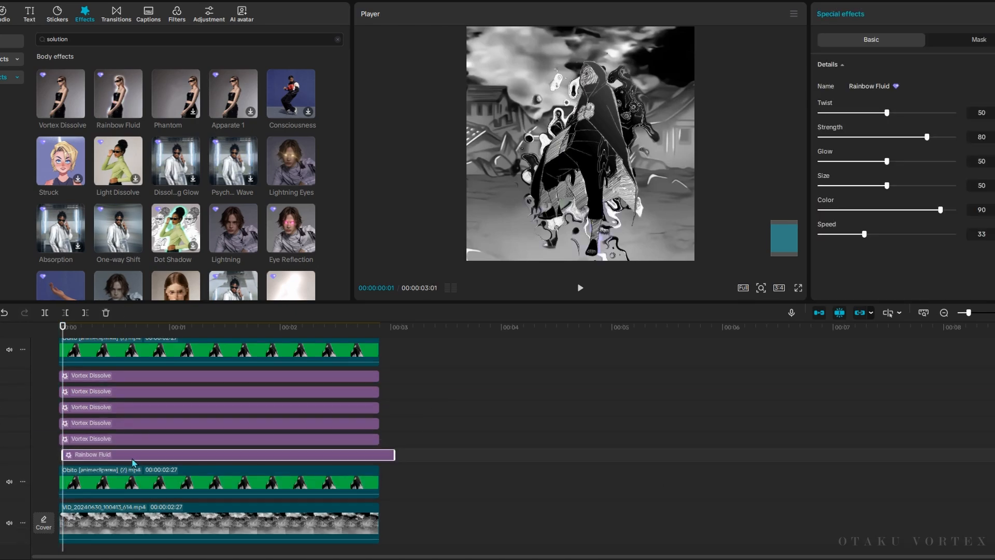
pyautogui.click(177, 335)
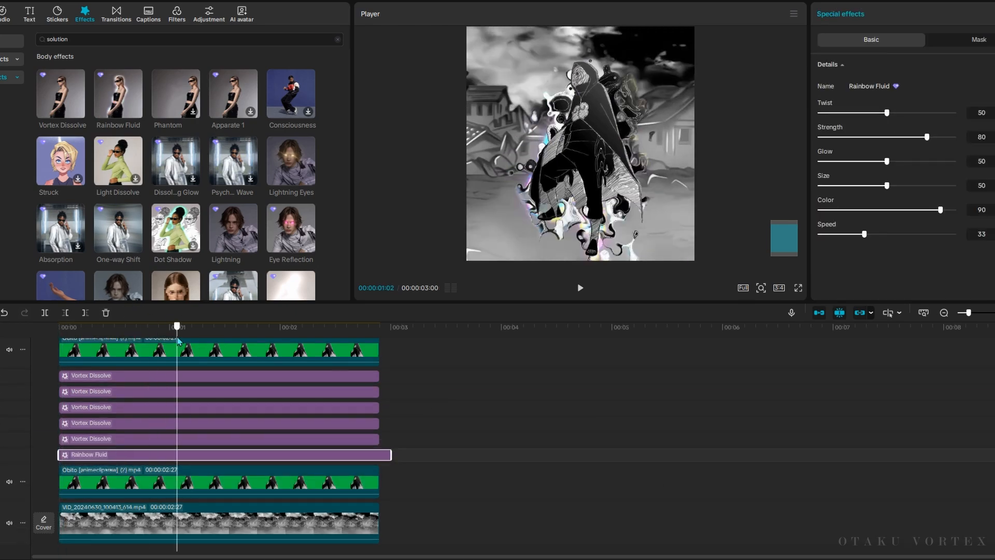
# - Set the Rainbow Fluid effect's Twist to 79 and Color to 0, and preview the playback
pyautogui.moveTo(178, 340); pyautogui.dragTo(184, 345)
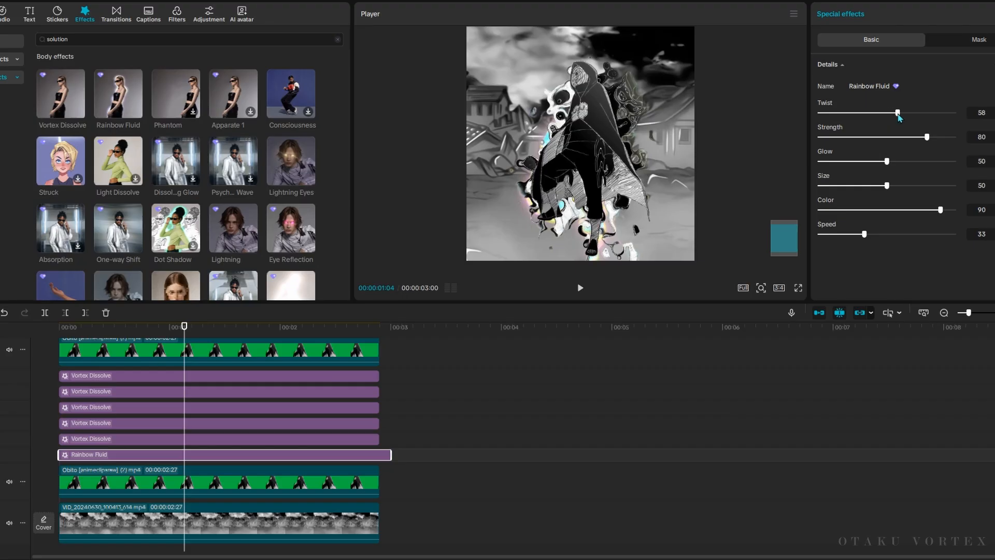
pyautogui.moveTo(926, 118); pyautogui.dragTo(927, 117)
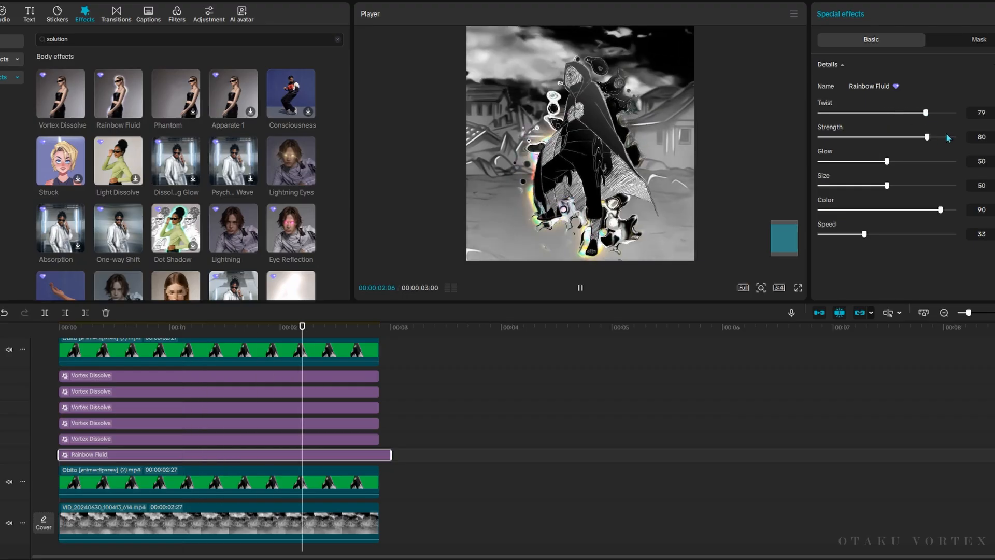
pyautogui.moveTo(906, 213); pyautogui.dragTo(818, 211)
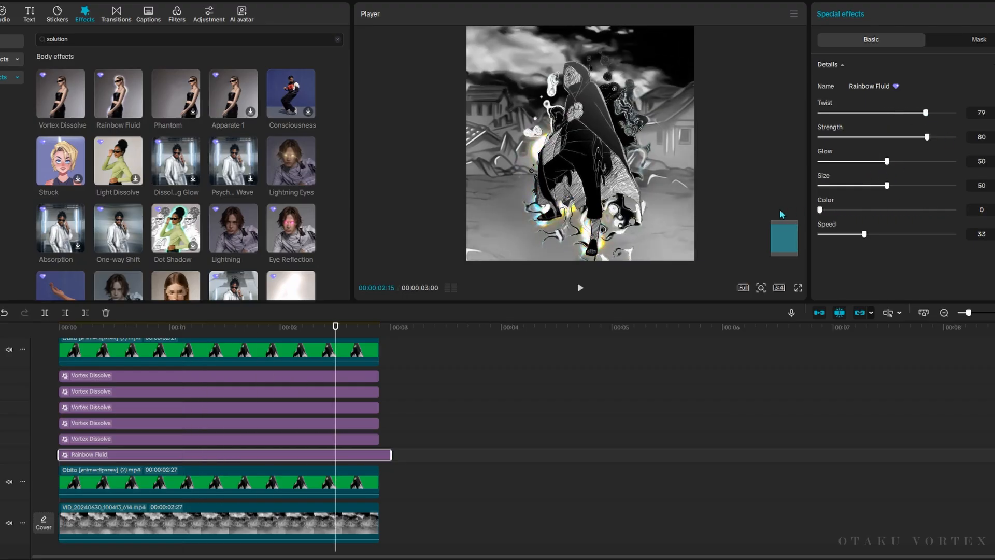
pyautogui.press('space')
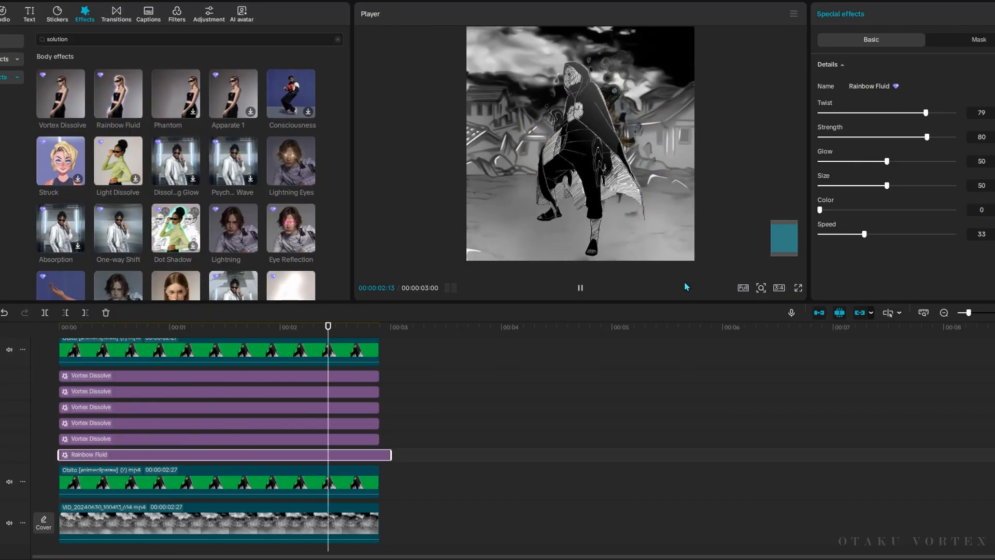
pyautogui.press('space')
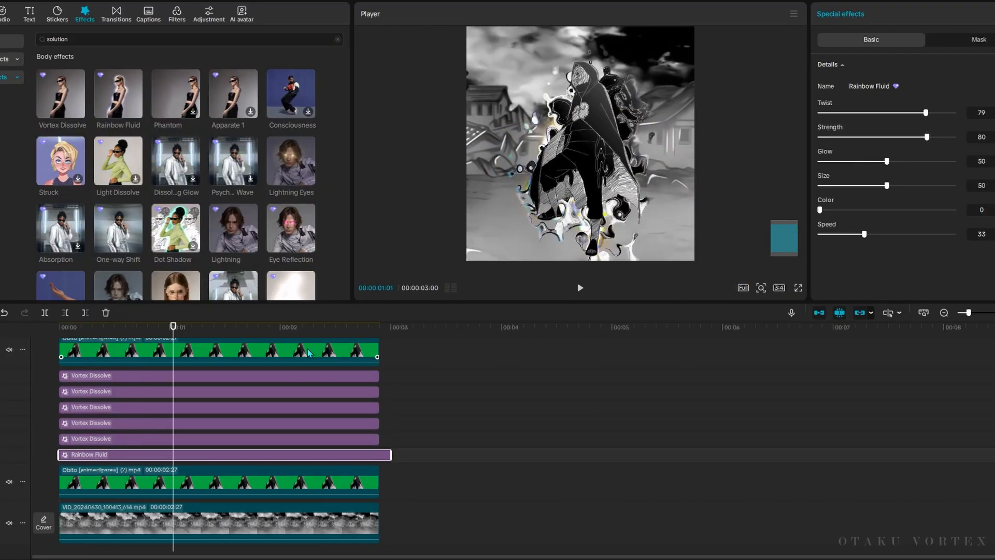
# - Set the Rainbow Fluid effect's Strength to 0 and Speed to 100, previewing the result
pyautogui.moveTo(925, 146); pyautogui.dragTo(818, 141)
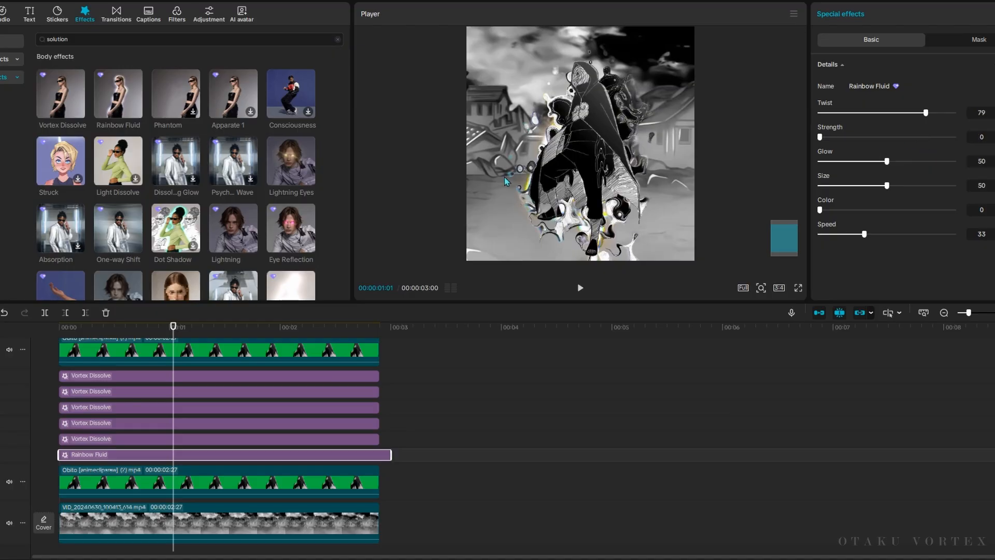
pyautogui.press('space')
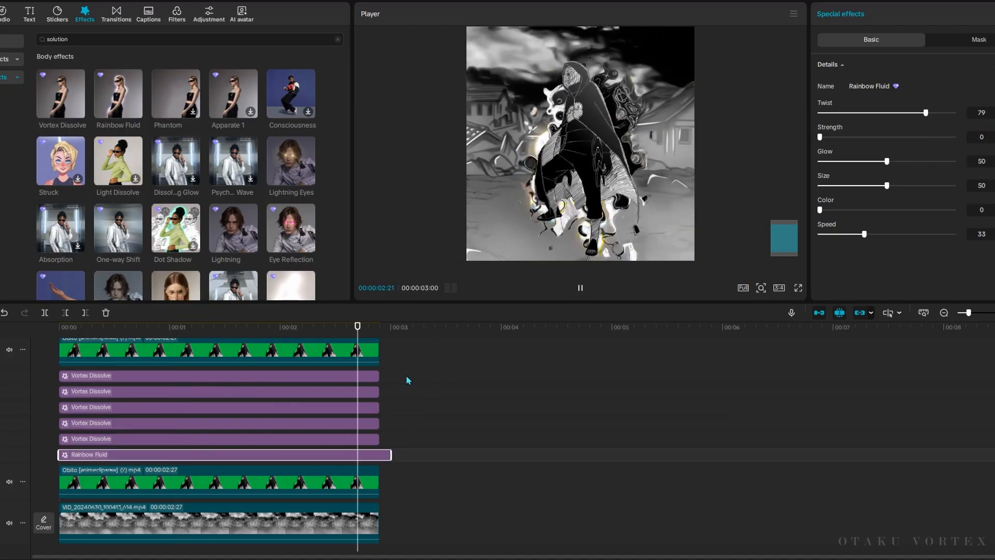
pyautogui.moveTo(311, 332); pyautogui.dragTo(188, 332)
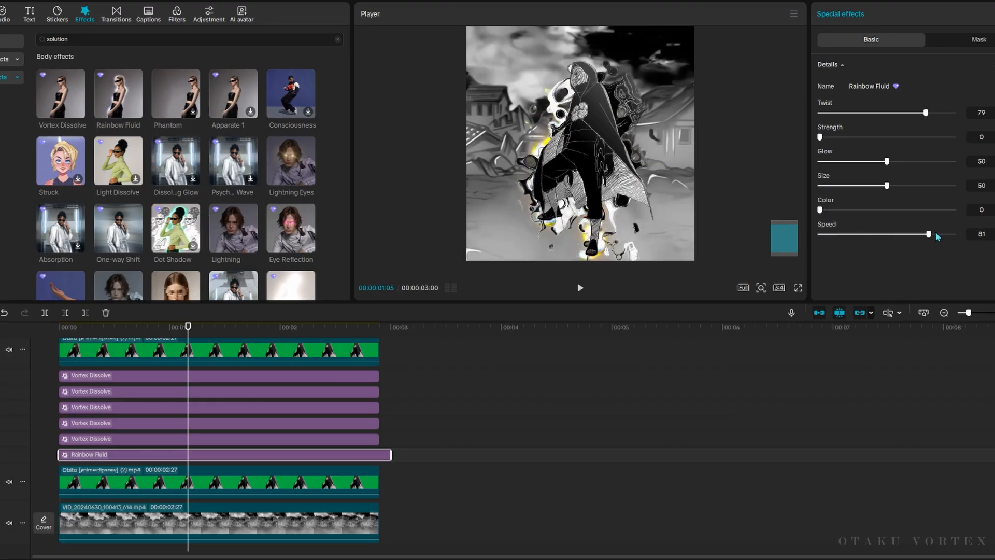
pyautogui.press('space')
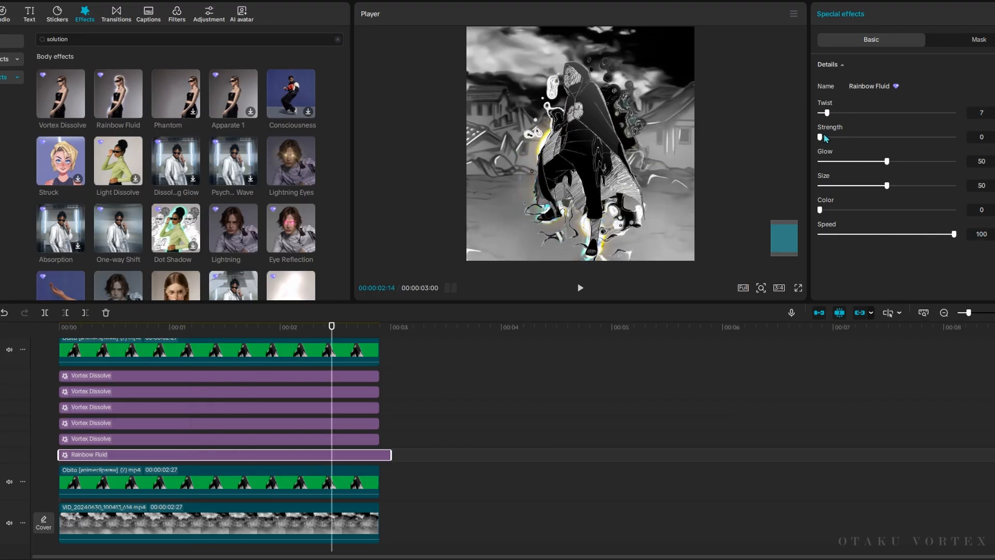
# - Try the Rainbow Fluid effect's Twist at 0, set it to 100, and preview the playback
pyautogui.press('space')
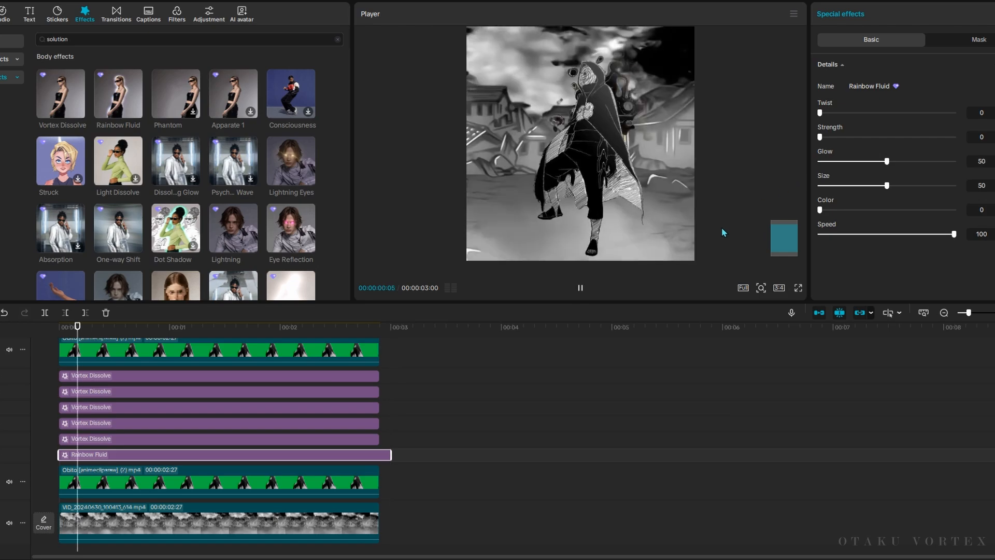
pyautogui.press('space')
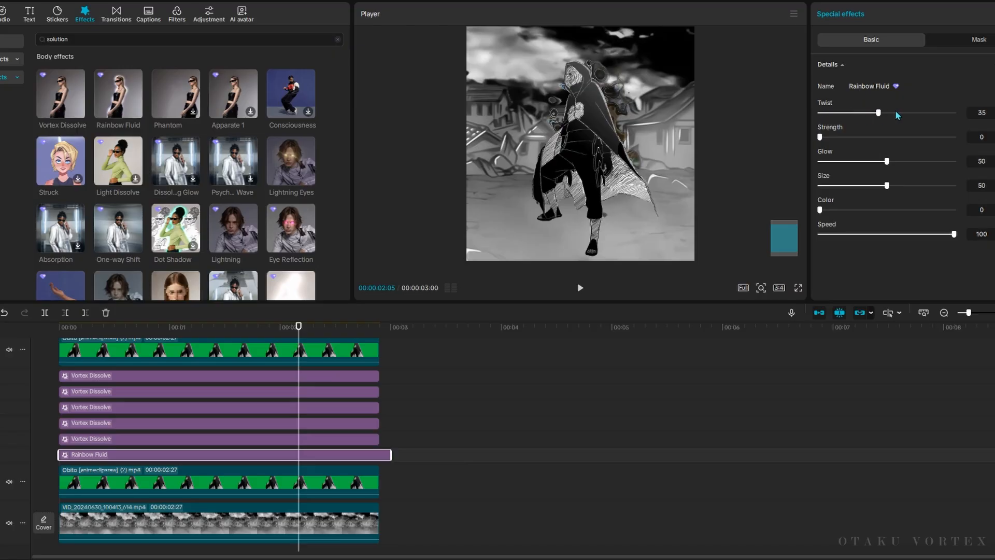
pyautogui.press('space')
pyautogui.press('space')
pyautogui.moveTo(264, 328); pyautogui.dragTo(128, 361)
pyautogui.press('space')
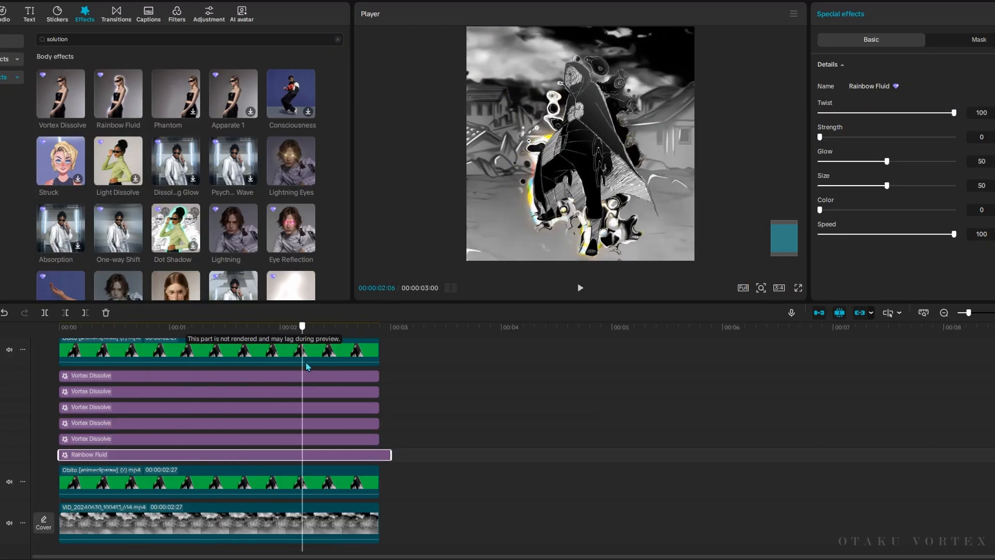
pyautogui.press('space')
# - Trim the Rainbow Fluid effect's end to match the clips and other effect layers, and preview the result
pyautogui.moveTo(391, 455); pyautogui.dragTo(377, 455)
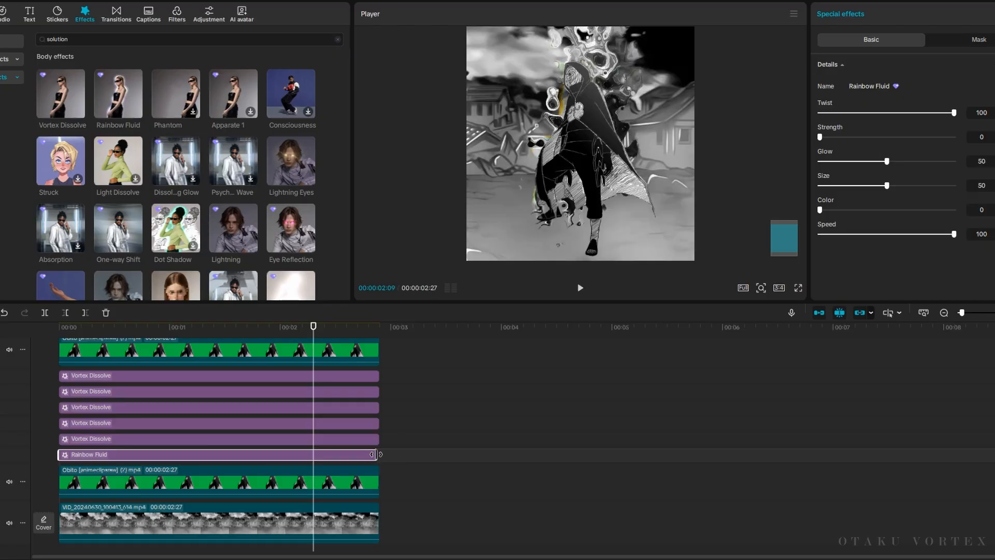
pyautogui.press('space')
pyautogui.press('space')
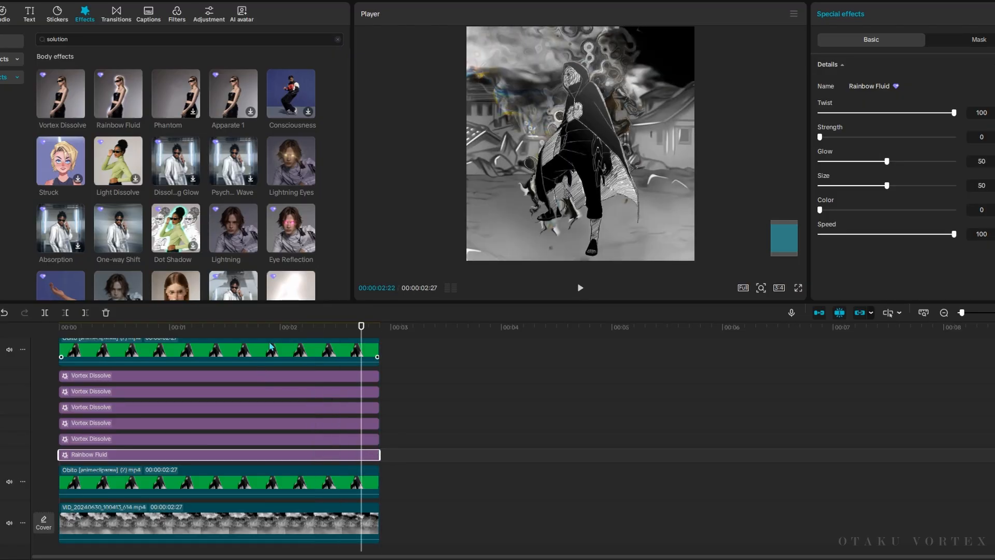
pyautogui.moveTo(260, 328); pyautogui.dragTo(153, 487)
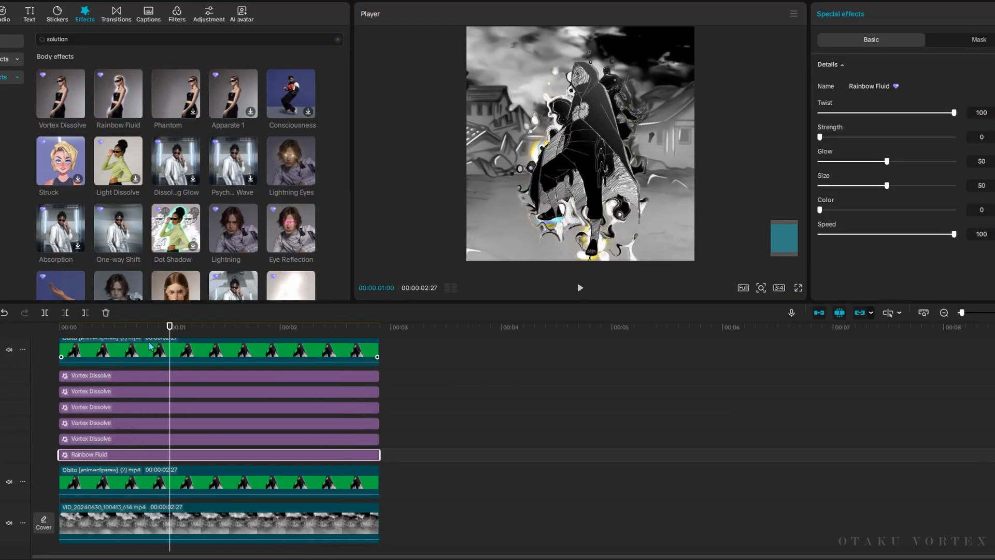
# - Stack four copies of the Rainbow Fluid effect from the start of the timeline and preview the playback
pyautogui.moveTo(70, 342); pyautogui.dragTo(43, 345)
pyautogui.hotkey('ctrl', 'v')
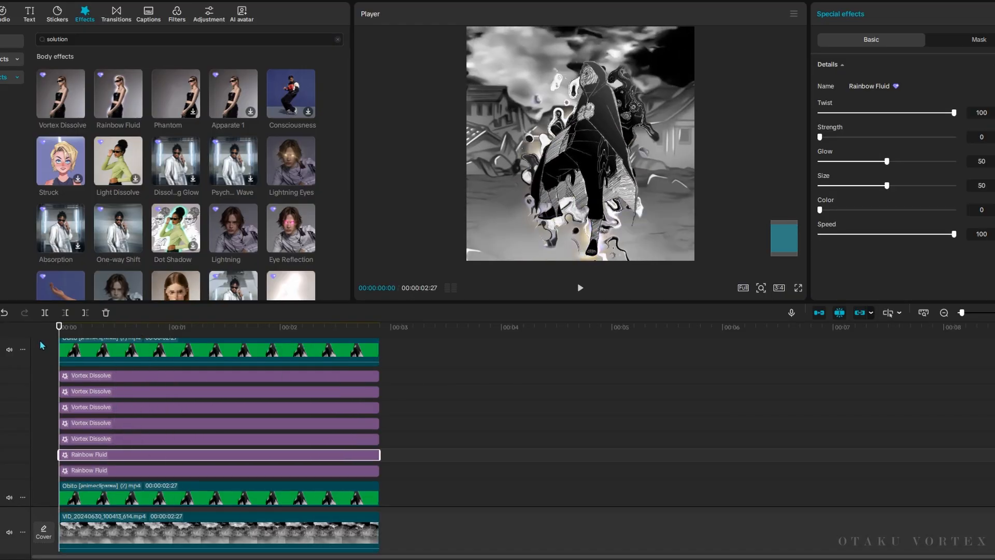
pyautogui.hotkey('ctrl', 'v')
pyautogui.hotkey('ctrl', 'v')
pyautogui.hotkey('ctrl', 'v')
pyautogui.press('space')
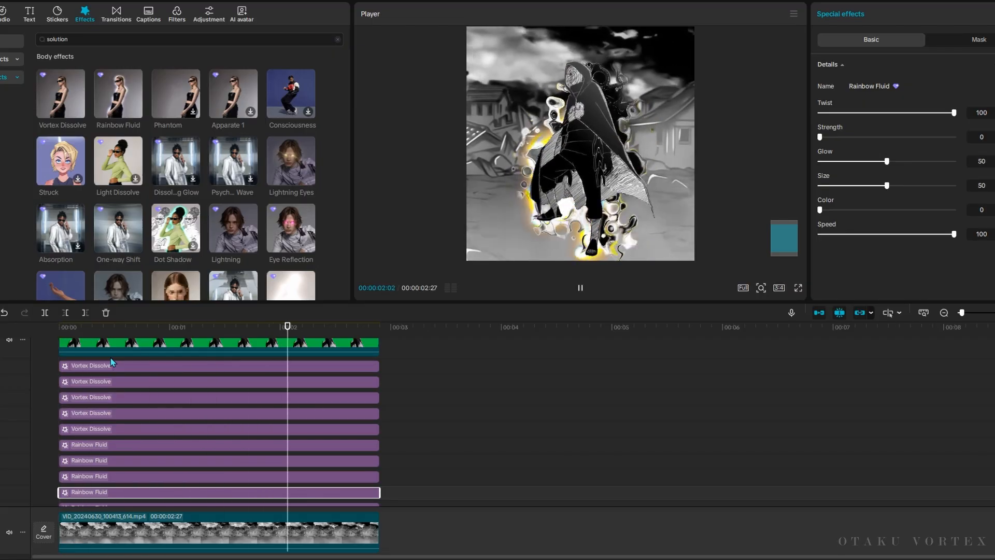
pyautogui.press('space')
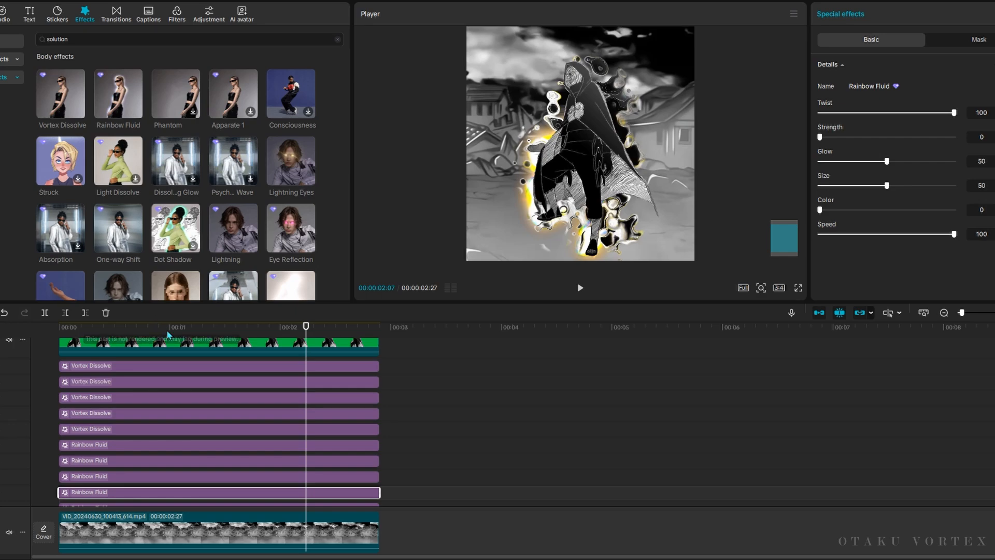
pyautogui.moveTo(164, 331); pyautogui.dragTo(111, 159)
# - Search the effects library for "jvc"
pyautogui.moveTo(107, 45); pyautogui.dragTo(26, 45)
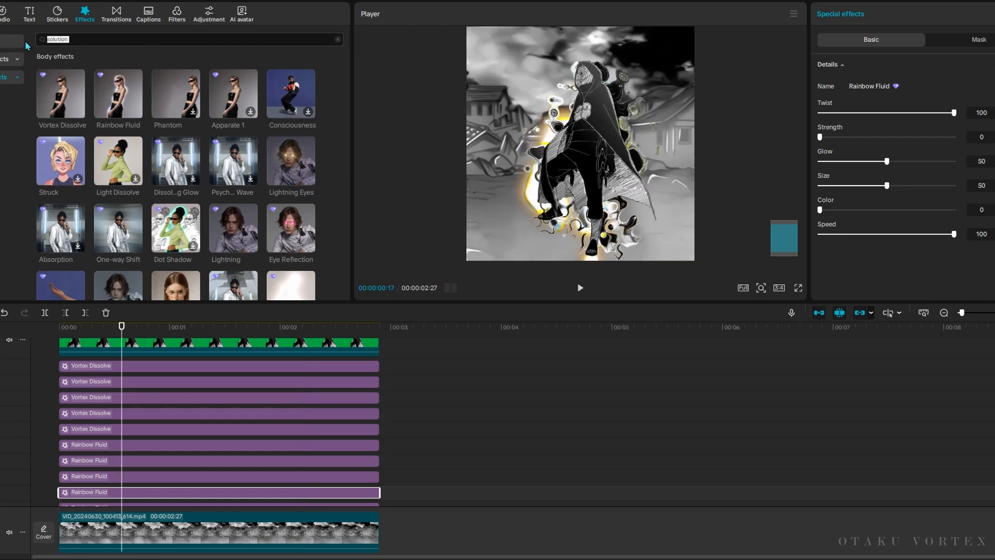
pyautogui.write('jvc')
pyautogui.click(338, 40)
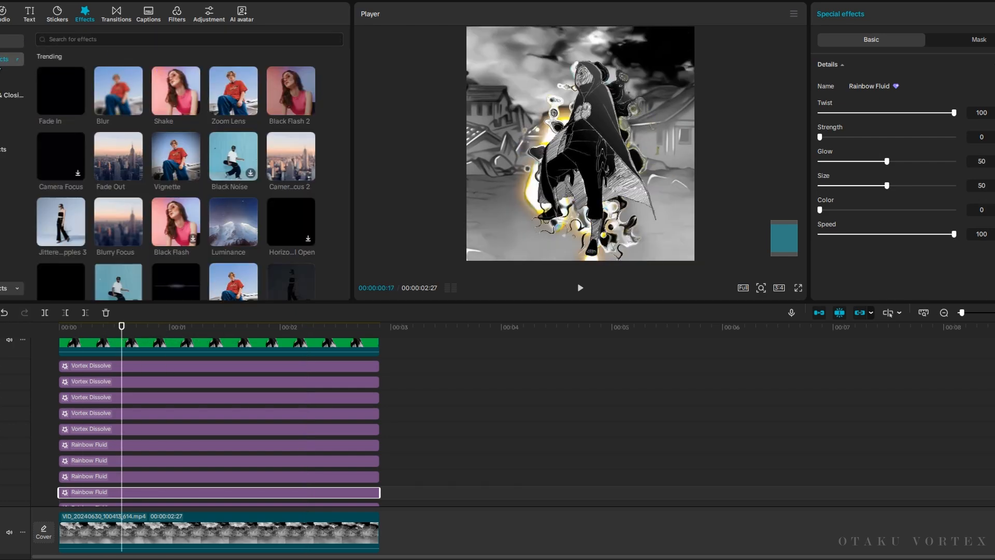
pyautogui.click(114, 39)
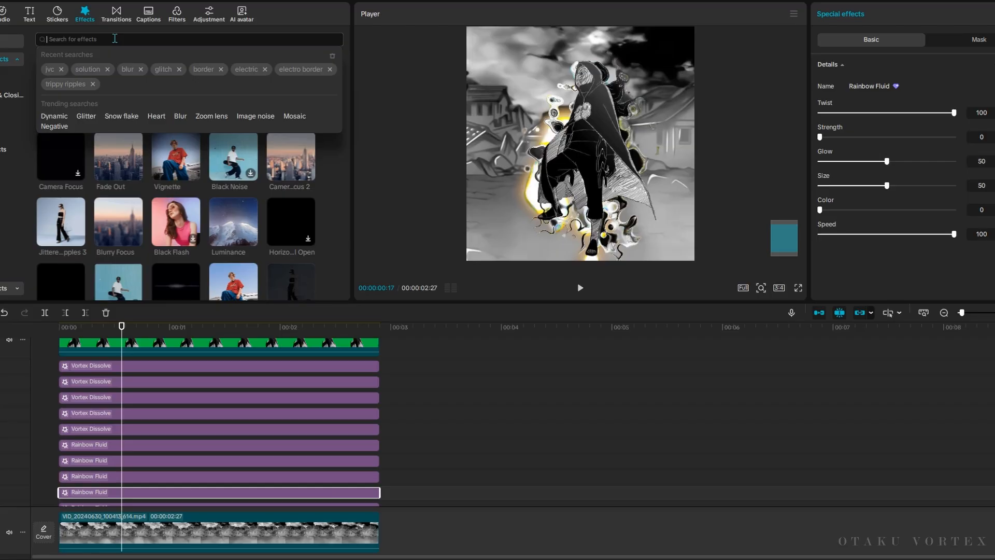
pyautogui.write('jvc')
pyautogui.press('Return')
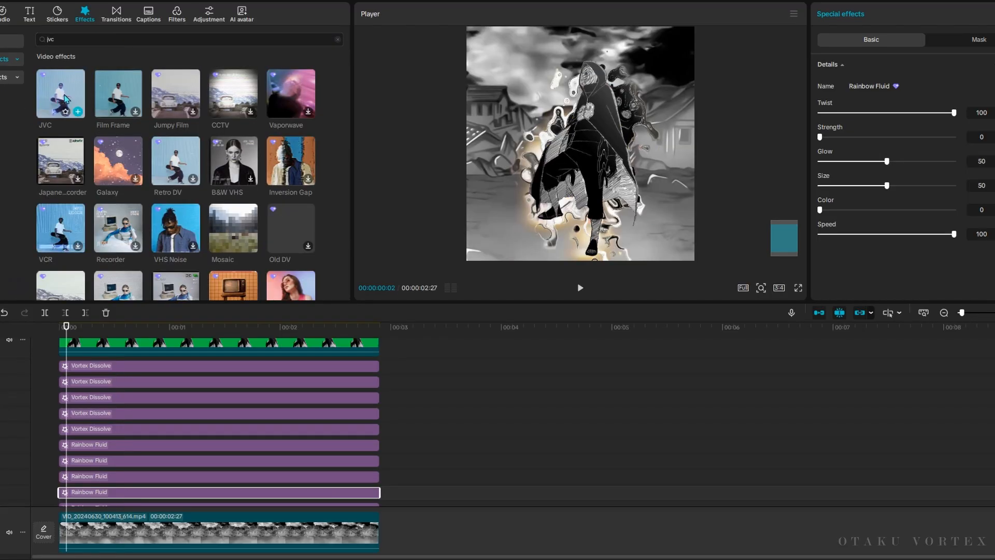
pyautogui.moveTo(65, 98); pyautogui.dragTo(61, 369)
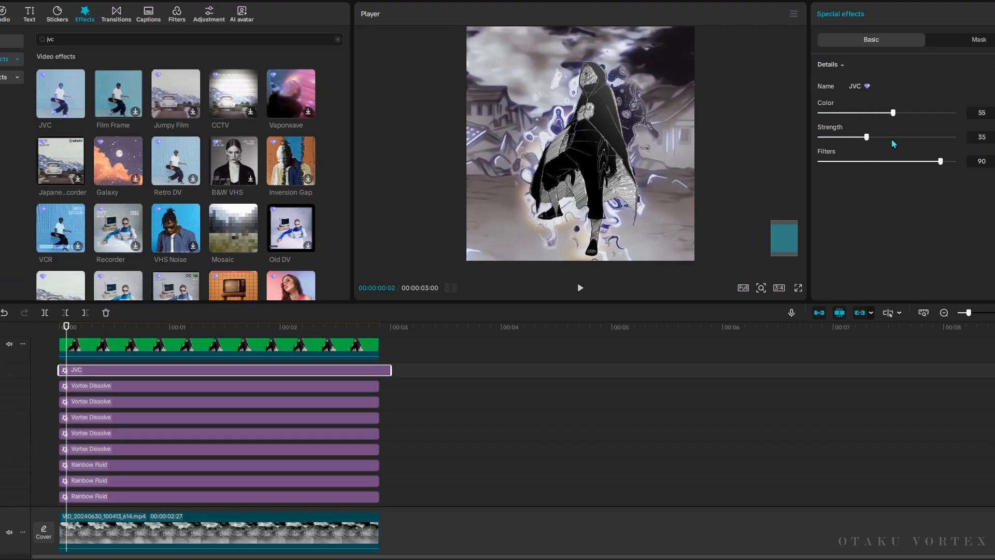
pyautogui.moveTo(877, 137); pyautogui.dragTo(854, 137)
pyautogui.press('Delete')
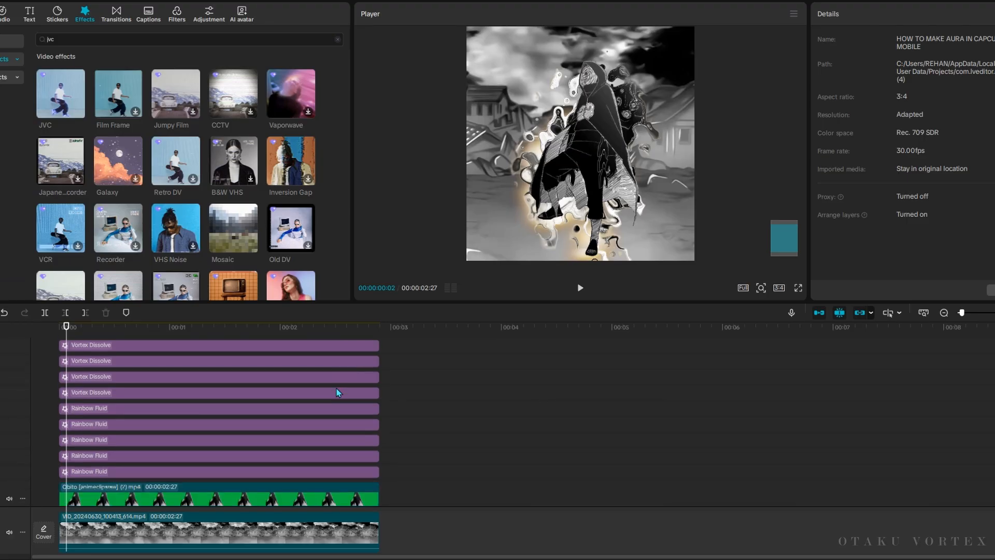
# - Copy the lower Obito clip, place the copy between the top Obito clip and the Vortex Dissolve layers, and preview the playback
pyautogui.click(271, 466)
pyautogui.rightClick(271, 465)
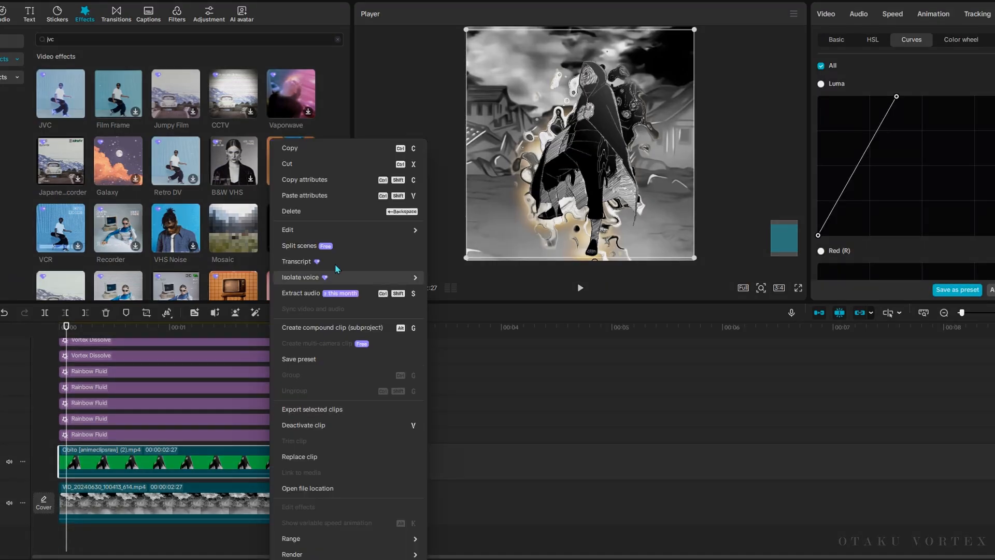
pyautogui.click(320, 157)
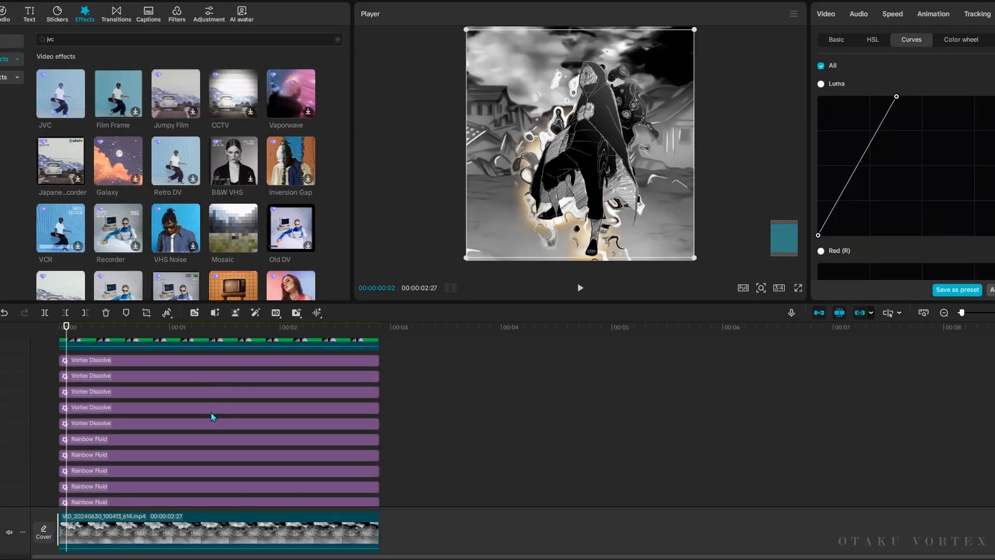
pyautogui.moveTo(167, 373); pyautogui.dragTo(158, 415)
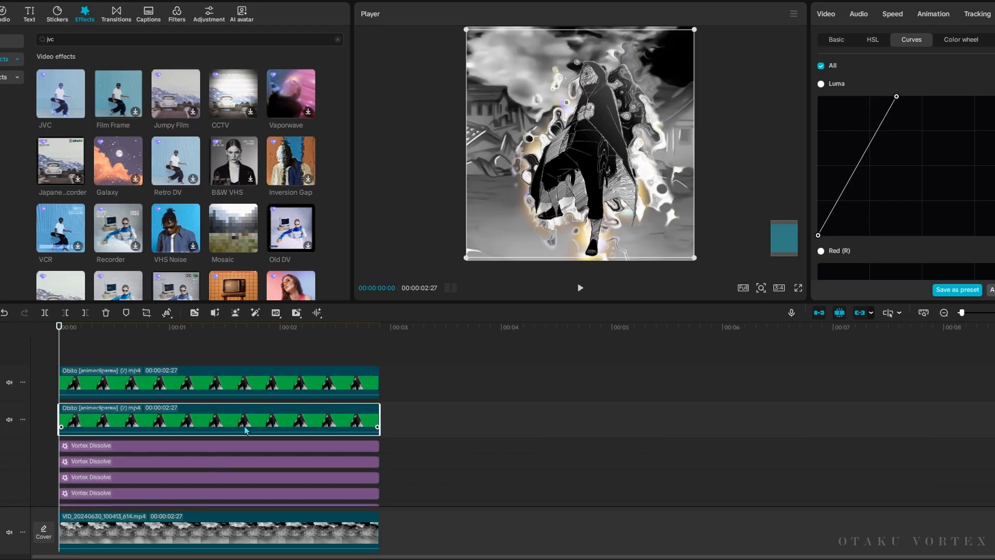
pyautogui.press('space')
pyautogui.press('space')
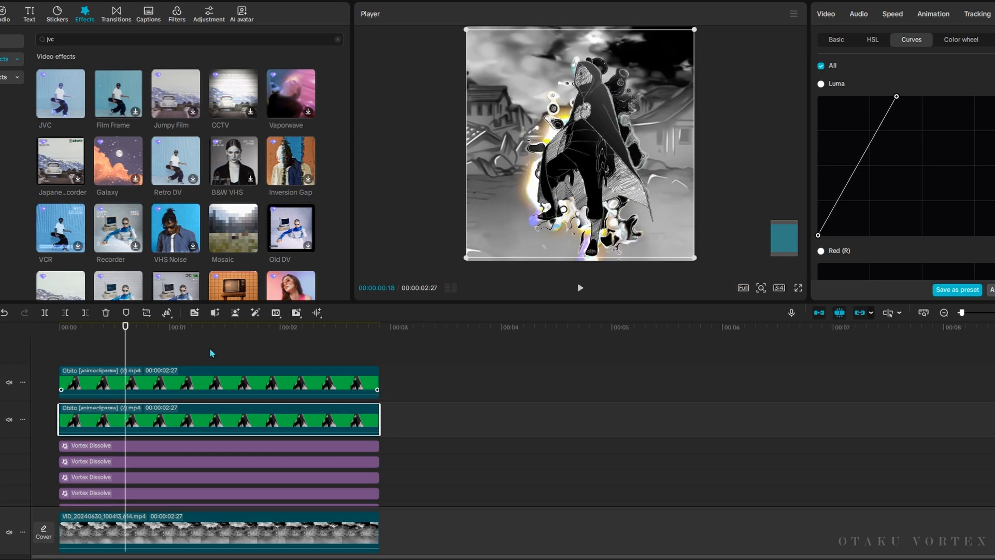
# - Apply the JVC effect to the second Obito clip from the top, lower its Color slightly, raise Strength to the maximum, and preview
pyautogui.moveTo(75, 73); pyautogui.dragTo(154, 360)
pyautogui.moveTo(197, 418); pyautogui.dragTo(200, 419)
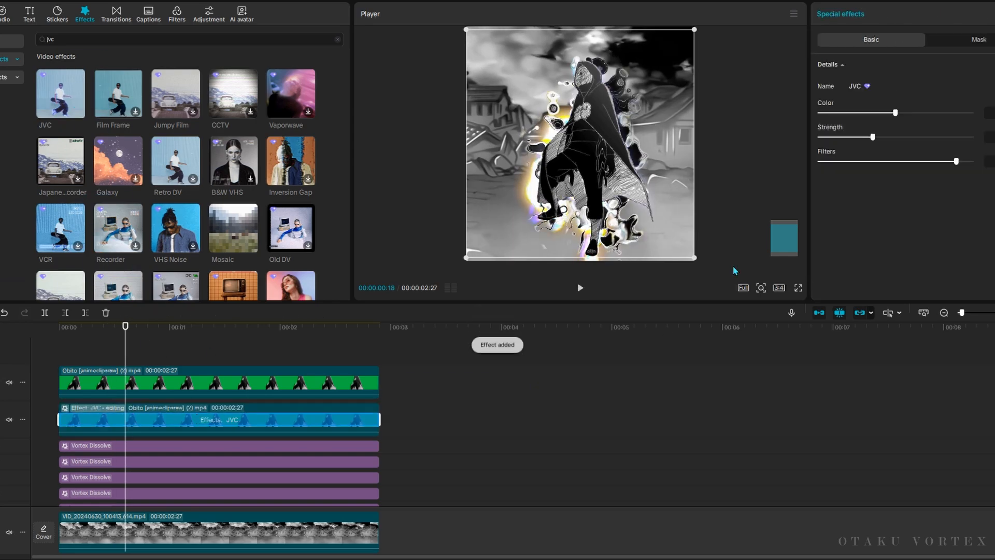
pyautogui.moveTo(893, 115); pyautogui.dragTo(987, 147)
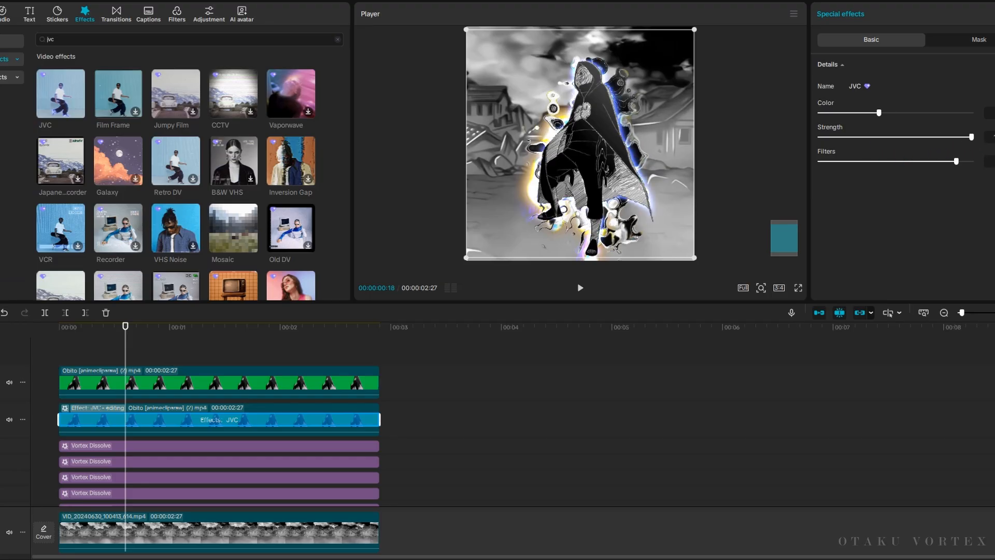
pyautogui.press('space')
pyautogui.press('space')
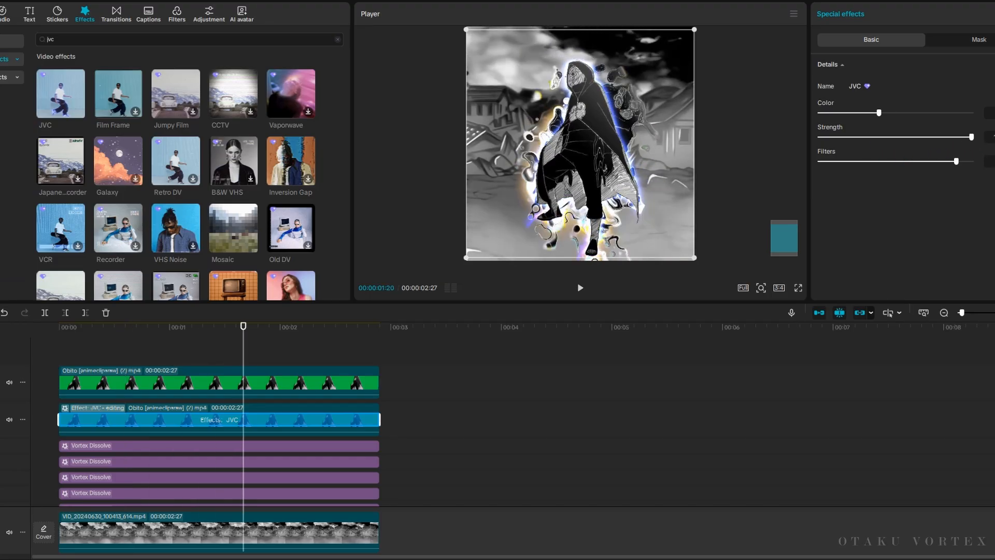
# - Raise the applied JVC effect's Filters to the maximum, increase its Color, and preview from the start of the timeline
pyautogui.moveTo(956, 165); pyautogui.dragTo(892, 180)
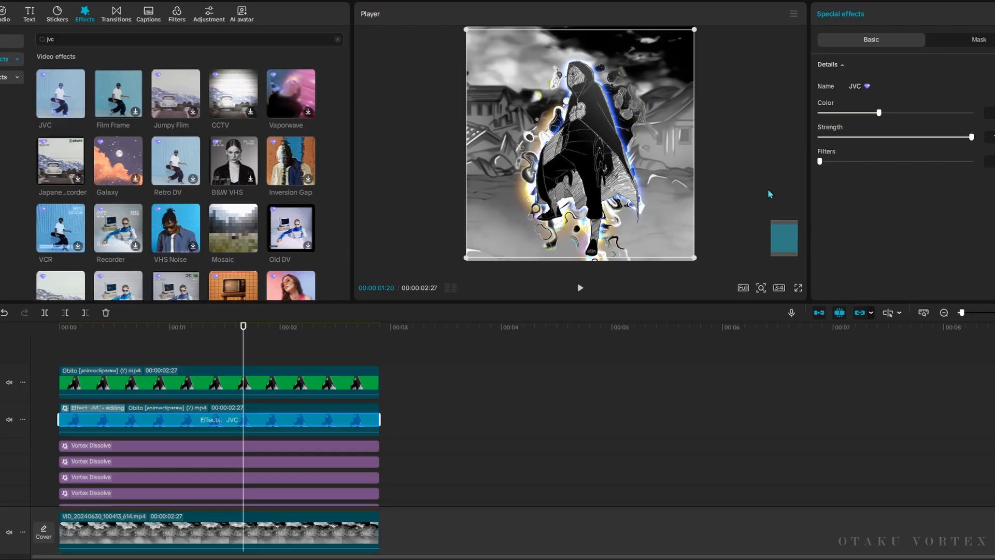
pyautogui.moveTo(770, 194); pyautogui.dragTo(993, 189)
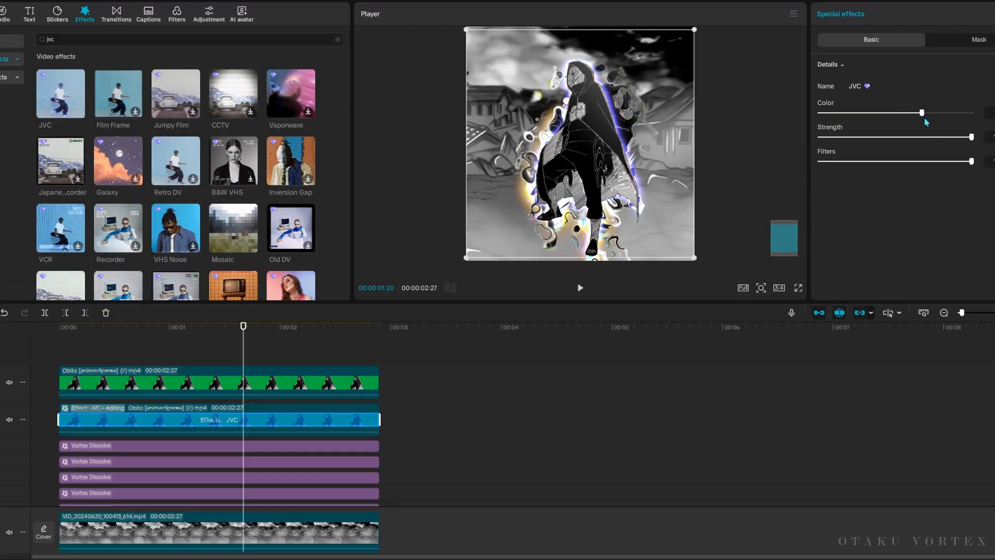
pyautogui.moveTo(253, 340); pyautogui.dragTo(75, 367)
pyautogui.click(48, 350)
pyautogui.press('space')
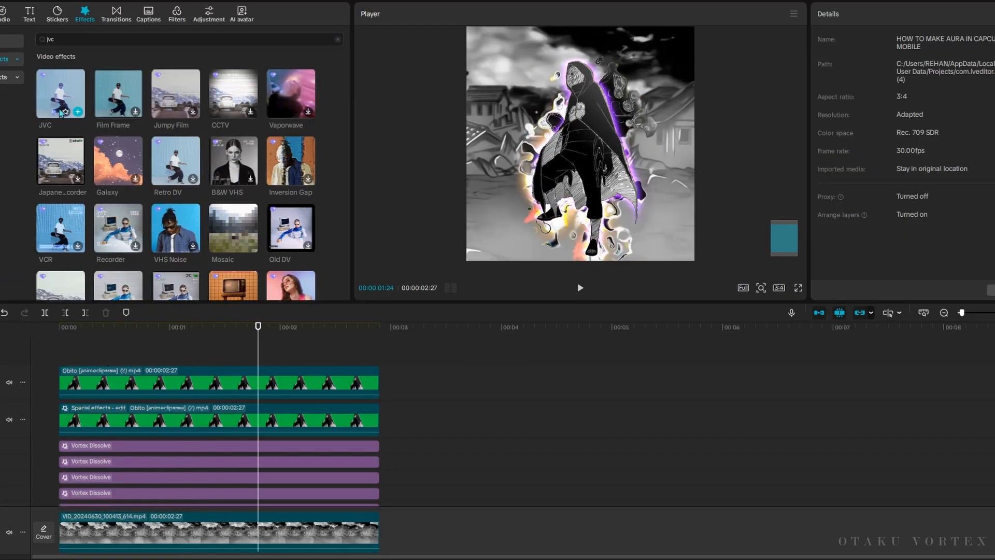
# - Stack several more JVC effects on the second Obito clip from the top and preview the playback
pyautogui.moveTo(61, 113); pyautogui.dragTo(180, 411)
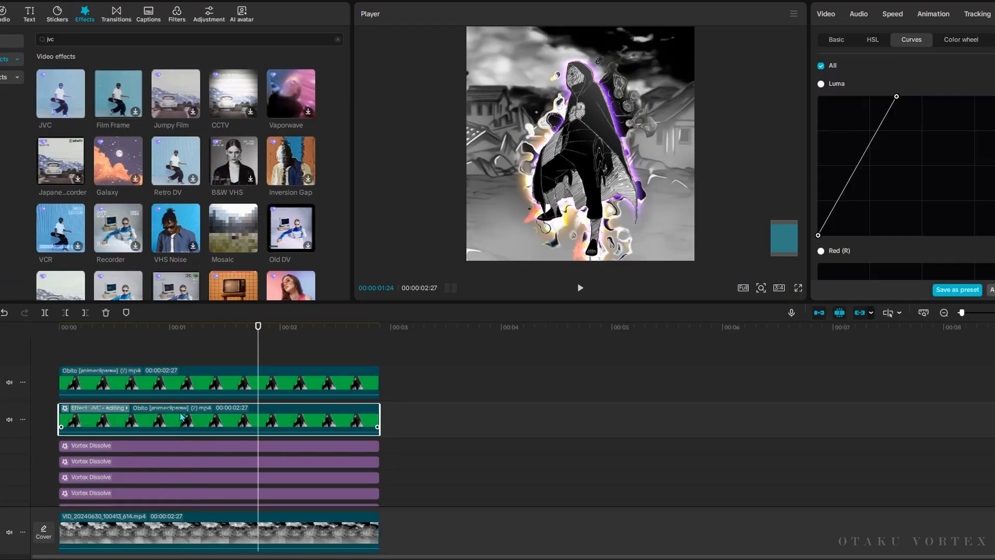
pyautogui.click(125, 409)
pyautogui.click(100, 406)
pyautogui.click(101, 406)
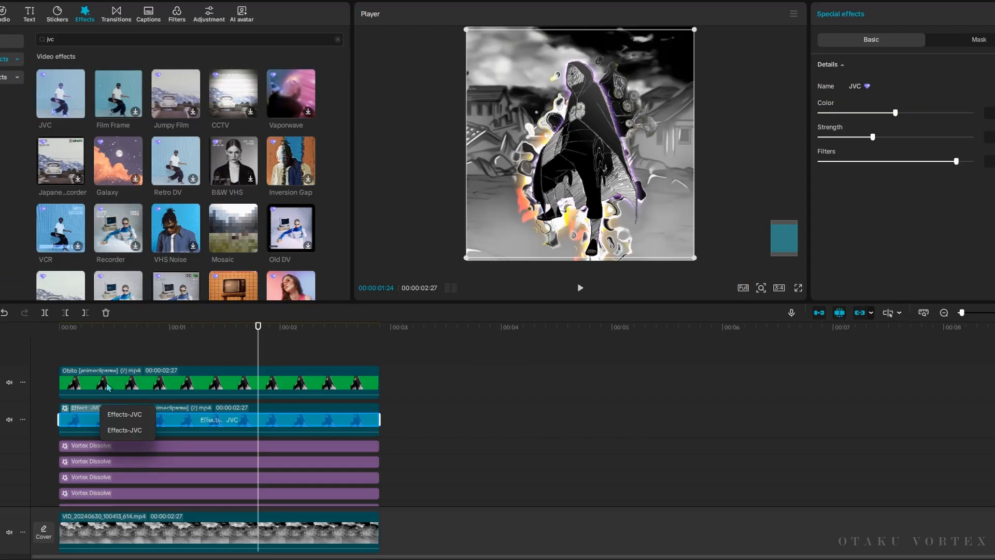
pyautogui.click(78, 112)
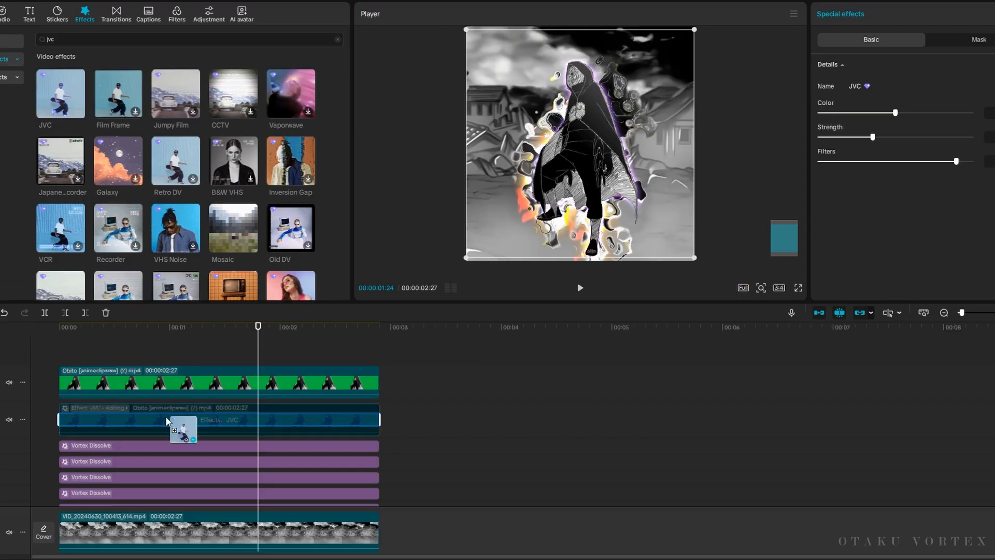
pyautogui.moveTo(70, 88); pyautogui.dragTo(177, 426)
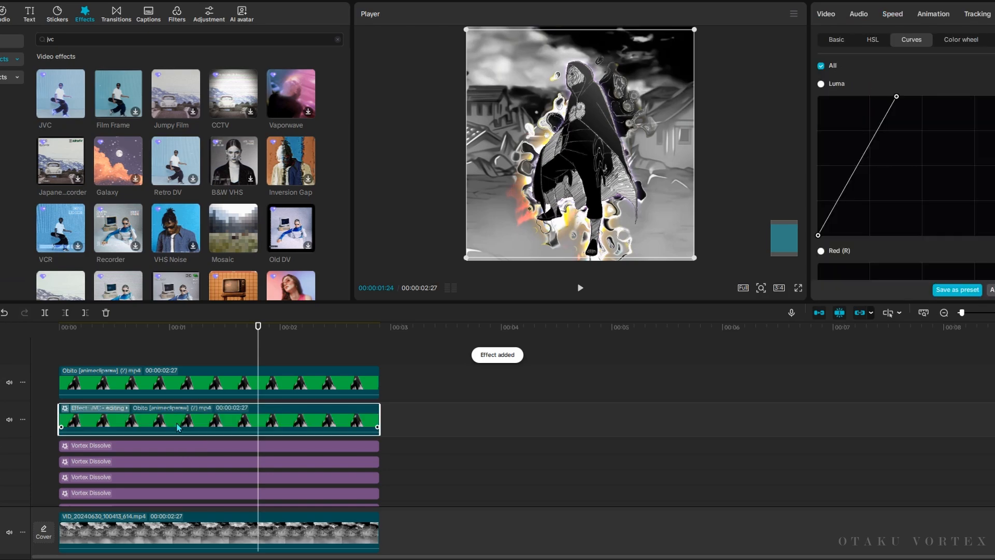
pyautogui.moveTo(73, 112); pyautogui.dragTo(171, 426)
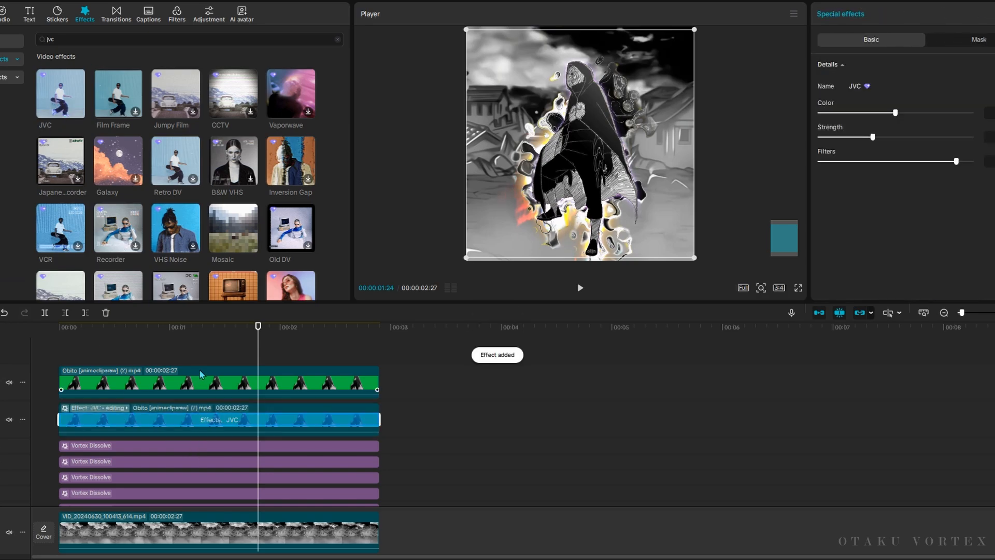
pyautogui.moveTo(184, 334); pyautogui.dragTo(181, 335)
pyautogui.press('space')
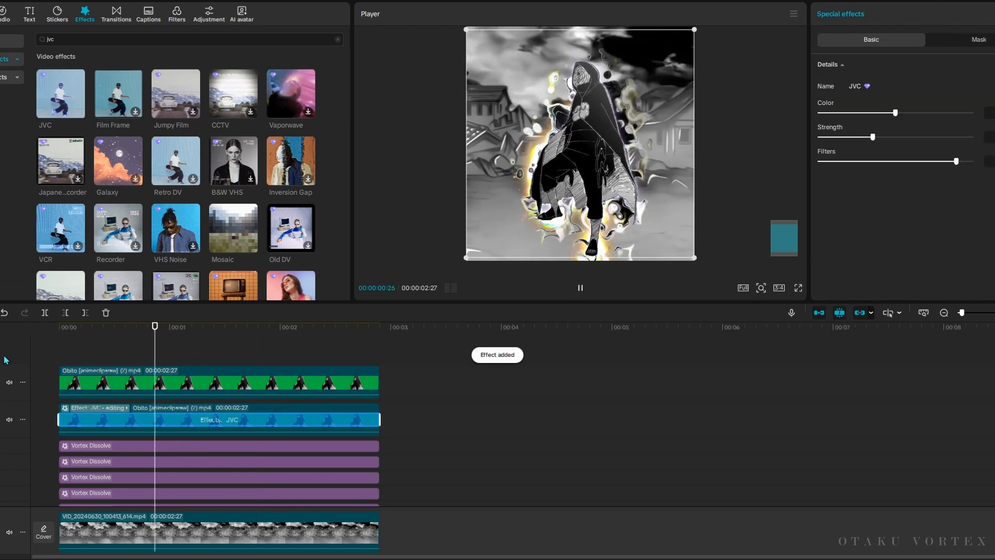
pyautogui.press('space')
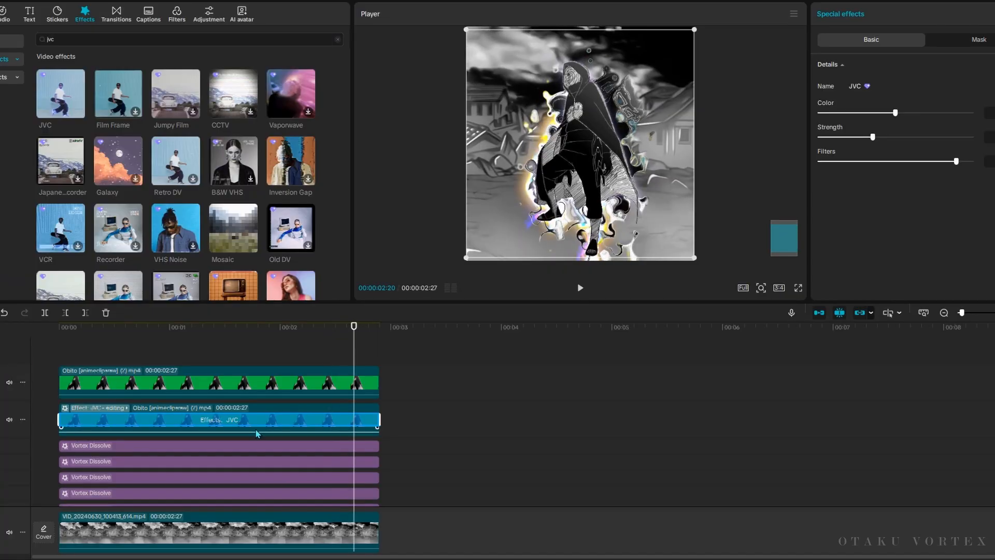
pyautogui.click(401, 424)
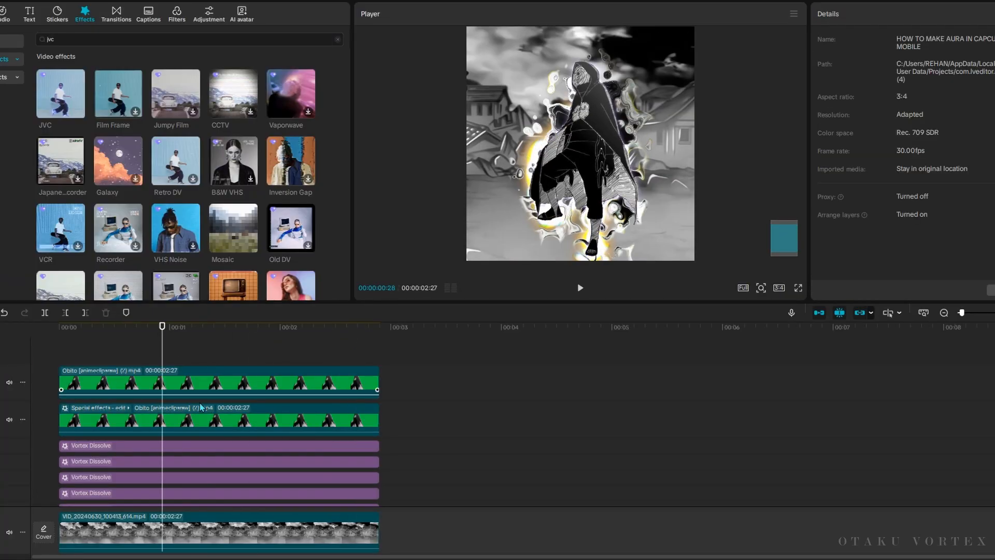
# - Try a slightly lower Color on the second Obito clip's already maximized JVC effect, restore it to the maximum, and preview
pyautogui.click(171, 412)
pyautogui.click(124, 412)
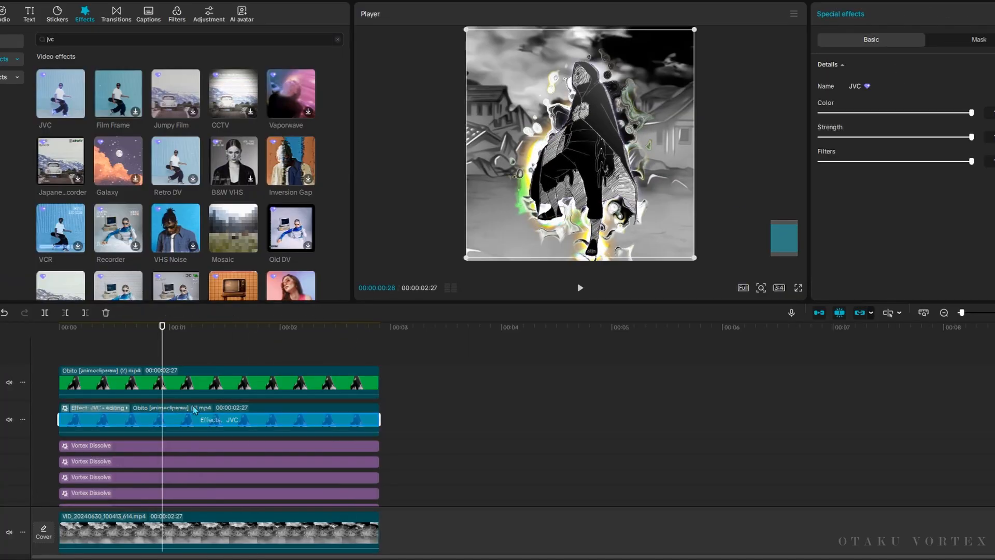
pyautogui.moveTo(963, 120); pyautogui.dragTo(965, 135)
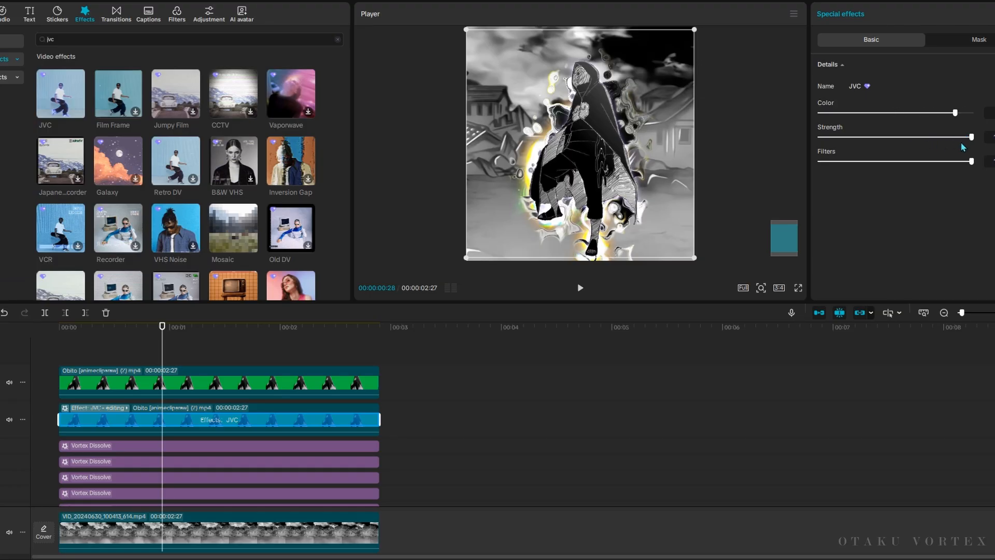
pyautogui.press('space')
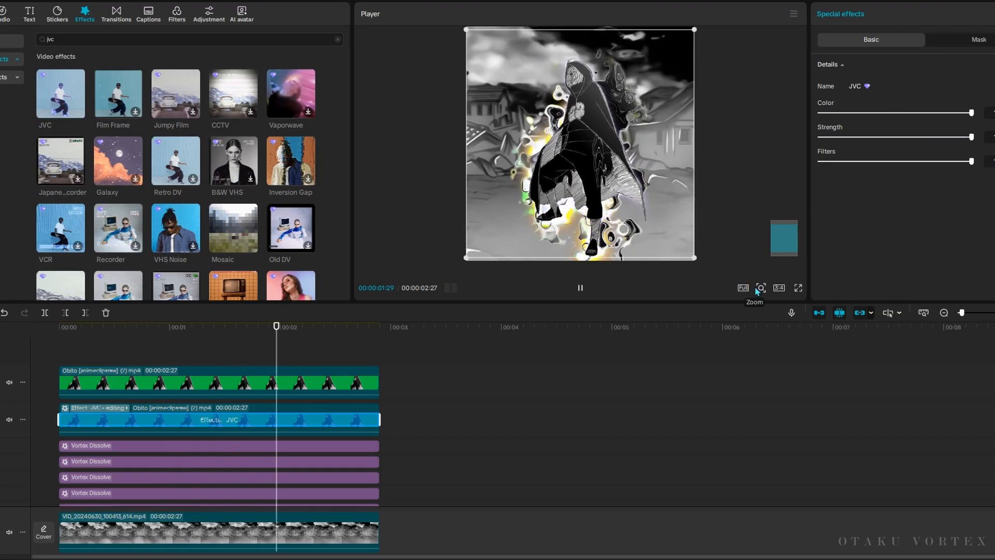
pyautogui.press('space')
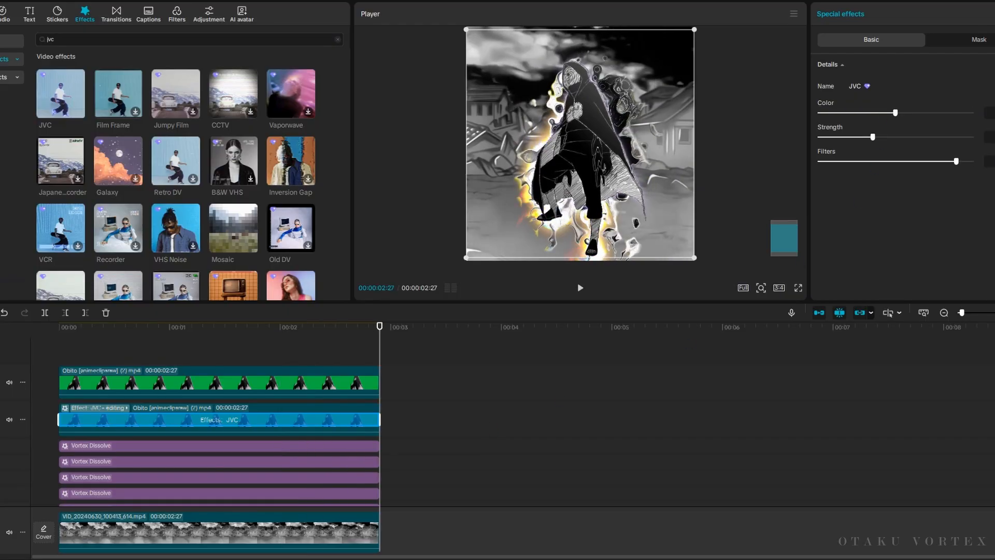
# - Undo the last change to the second Obito clip's JVC effects and replay the timeline
pyautogui.press('space')
pyautogui.press('space')
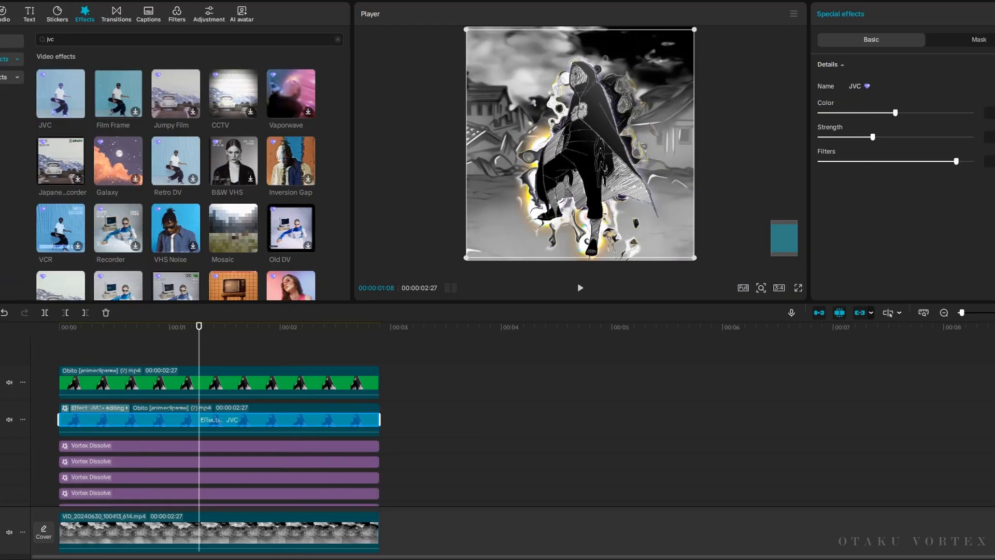
pyautogui.hotkey('ctrl', 'z')
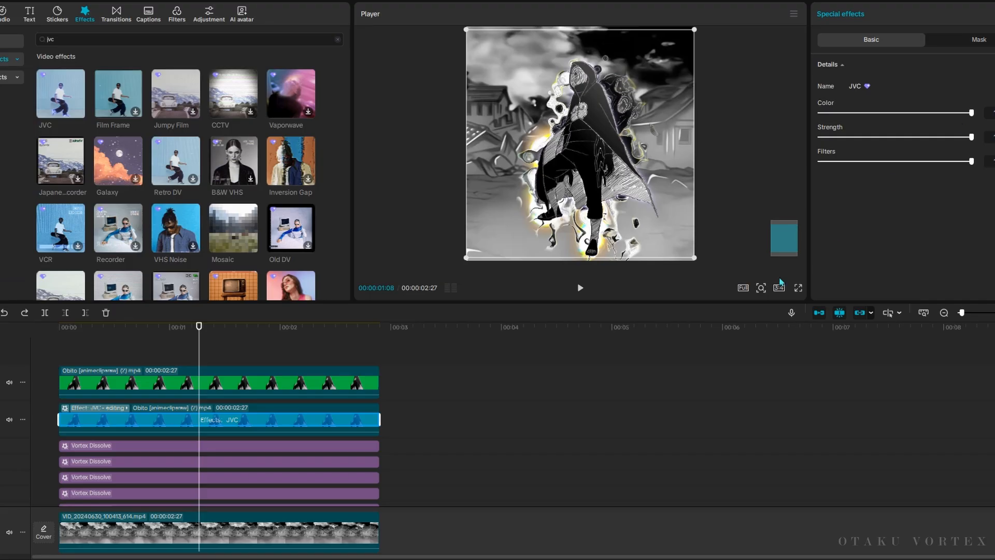
pyautogui.press('space')
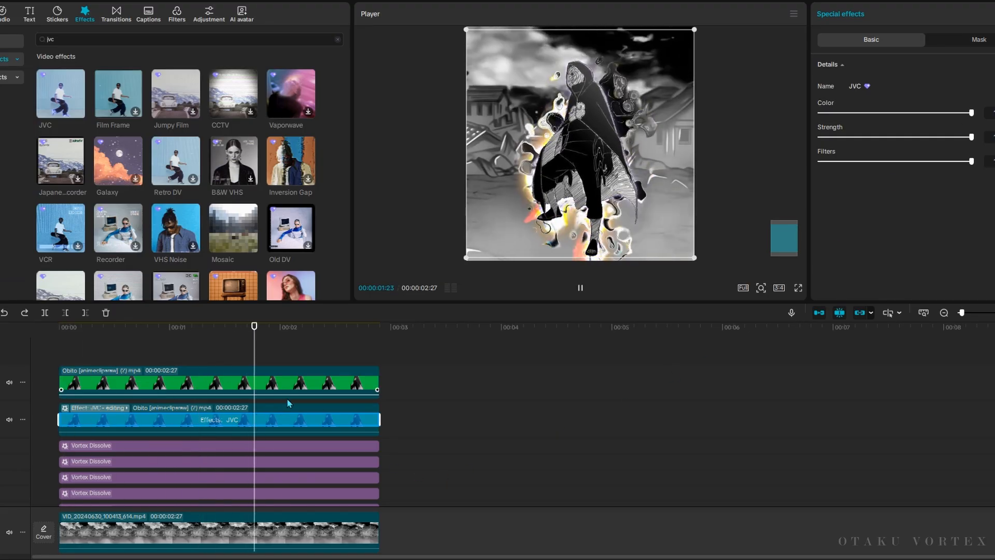
pyautogui.press('space')
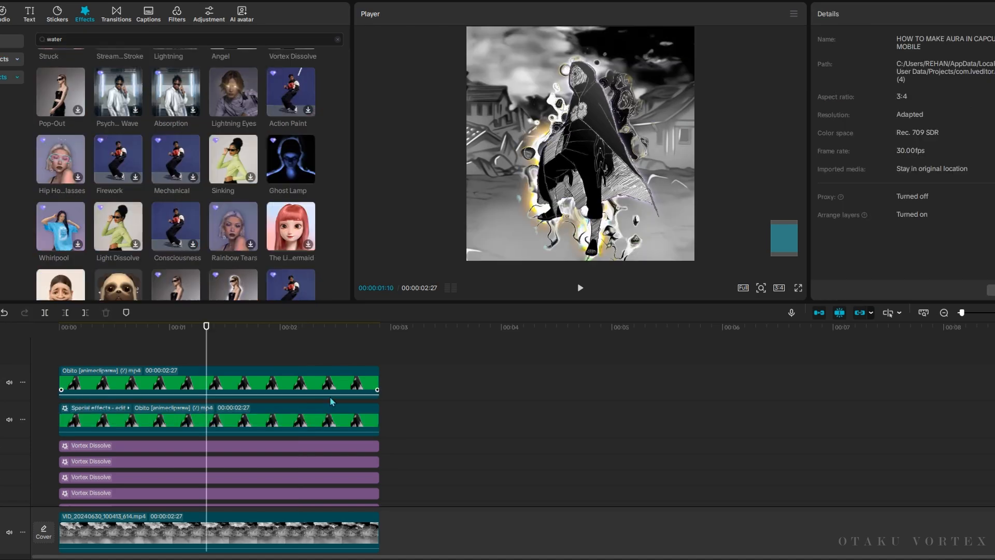
# - Disable all the Vortex Dissolve and Rainbow Fluid effect layers
pyautogui.scroll(-3, 425, 382)
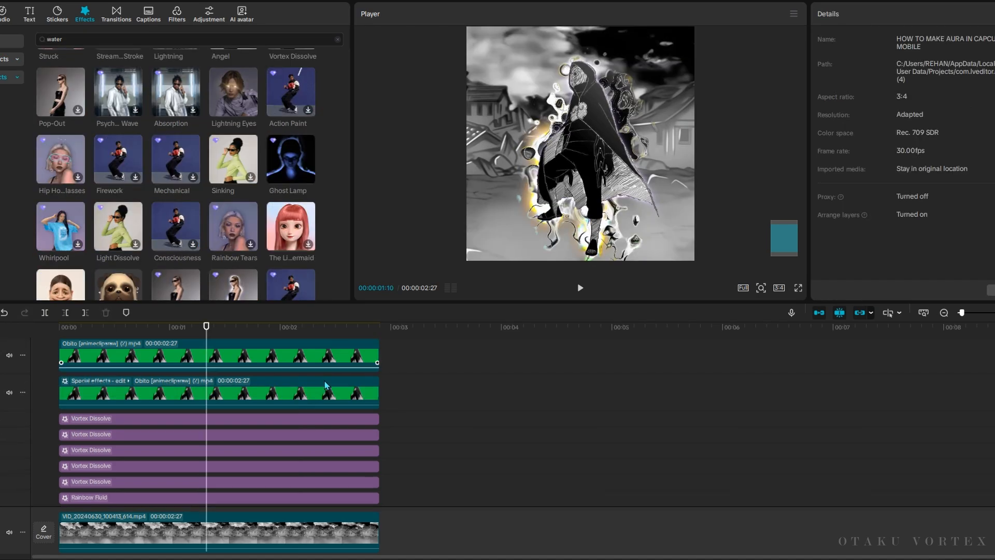
pyautogui.moveTo(425, 383); pyautogui.dragTo(254, 495)
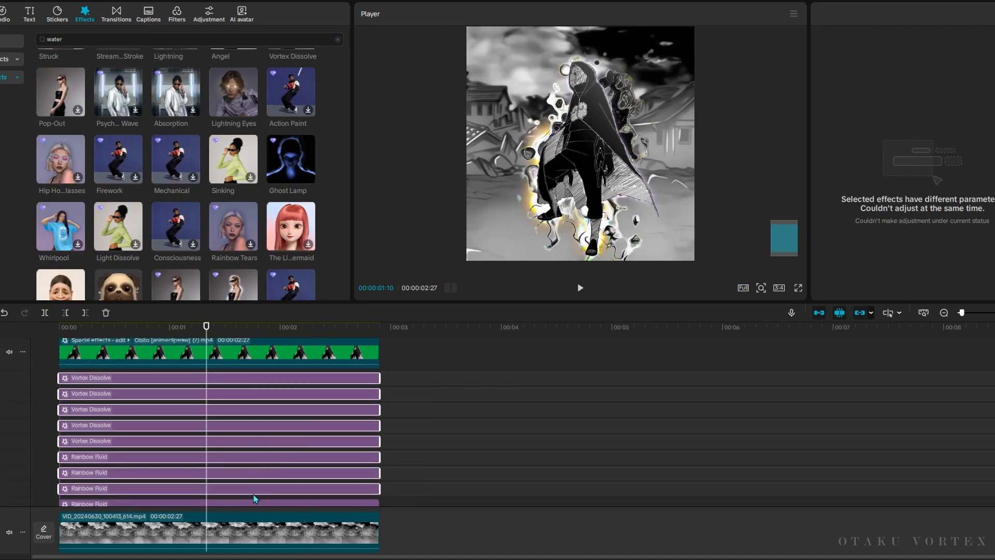
pyautogui.press('v')
pyautogui.scroll(-3, 351, 456)
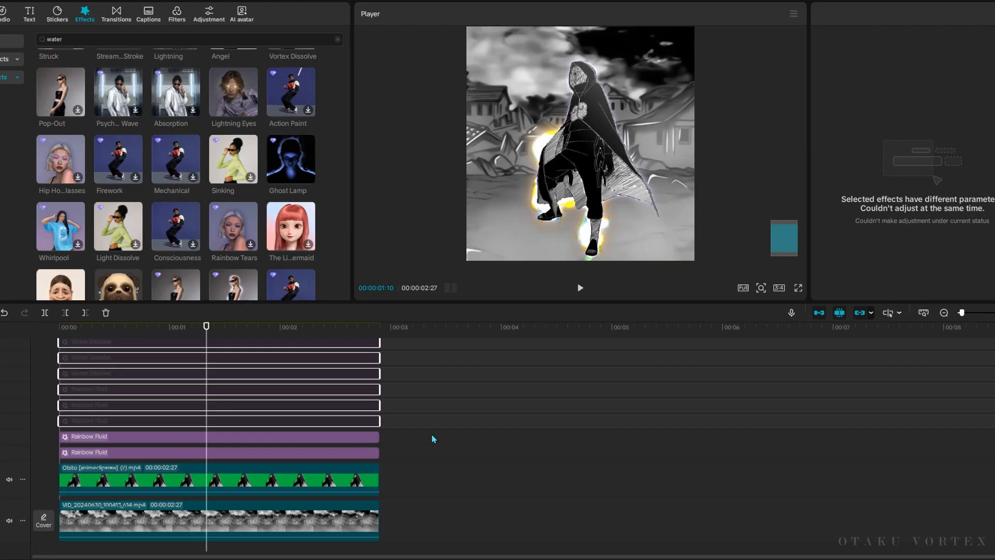
pyautogui.moveTo(434, 439); pyautogui.dragTo(351, 456)
pyautogui.press('v')
pyautogui.scroll(3, 329, 442)
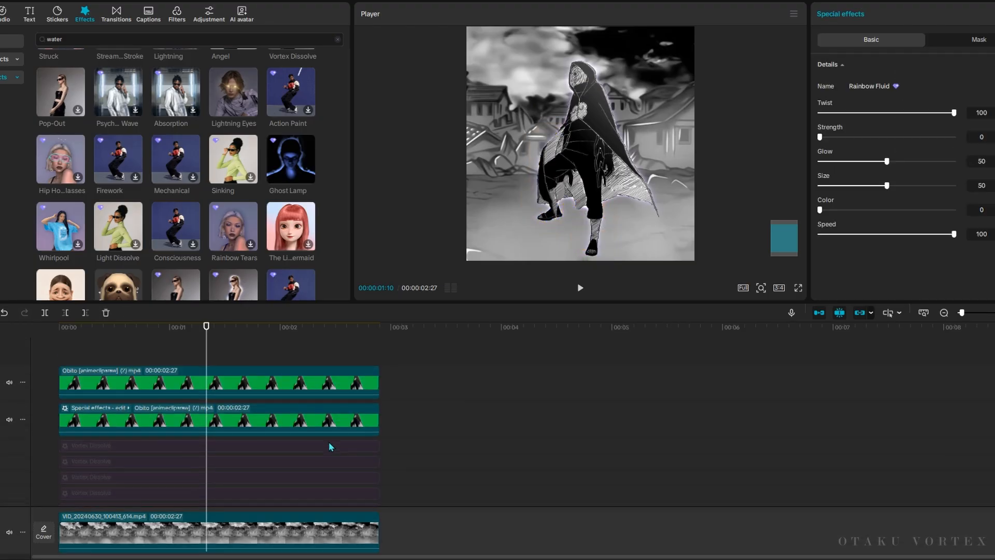
# - Raise Color and Strength to the maximum on the last JVC effect of the second Obito clip from the top
pyautogui.click(297, 423)
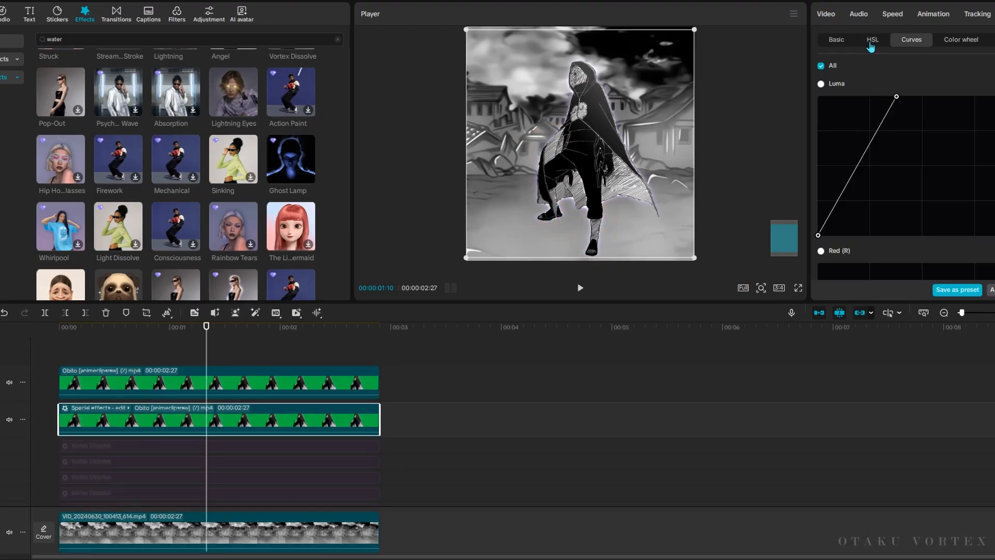
pyautogui.click(836, 40)
pyautogui.moveTo(127, 414)
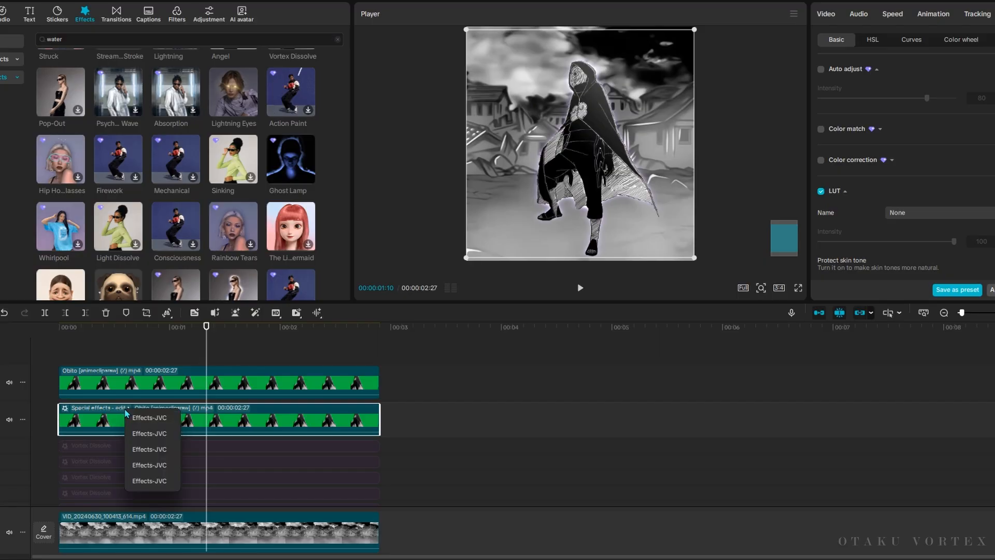
pyautogui.click(168, 480)
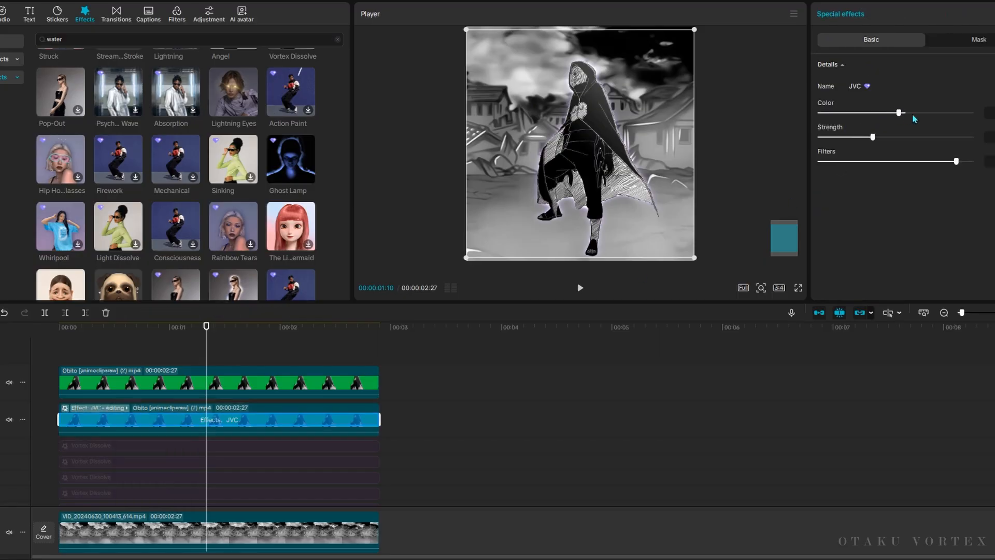
pyautogui.moveTo(873, 137); pyautogui.dragTo(958, 138)
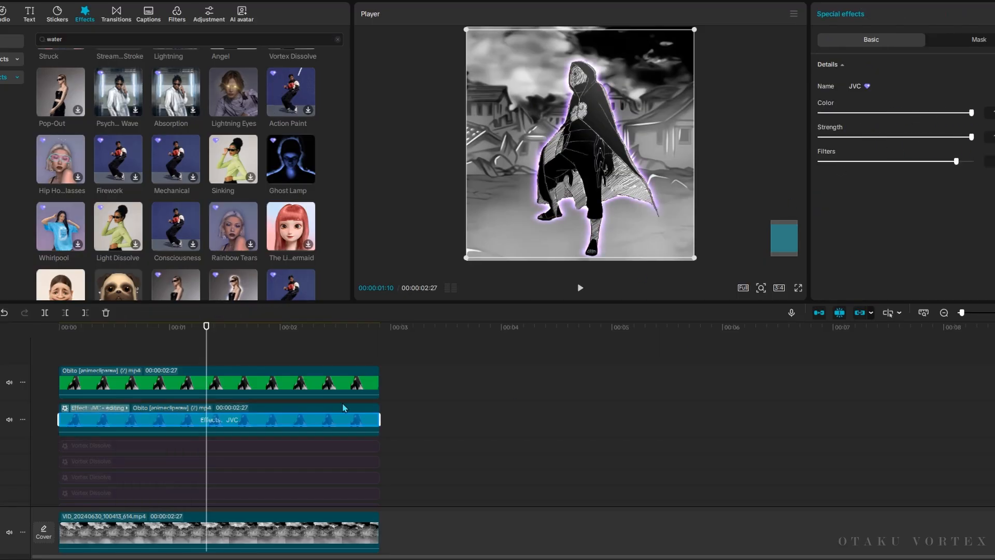
# - Open the second JVC effect in that clip's effect list and preview the glow without the aura layers
pyautogui.moveTo(126, 412)
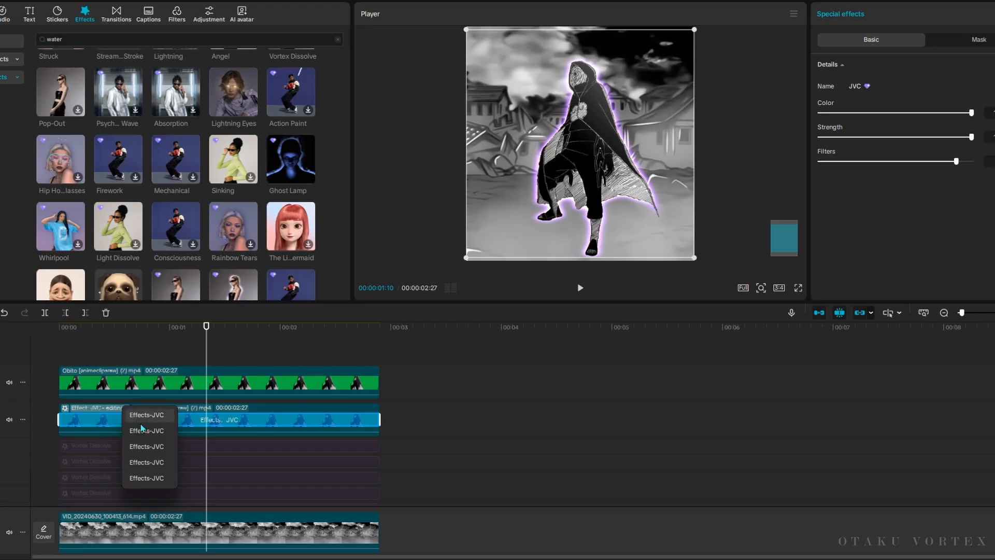
pyautogui.click(142, 429)
pyautogui.click(403, 447)
pyautogui.press('space')
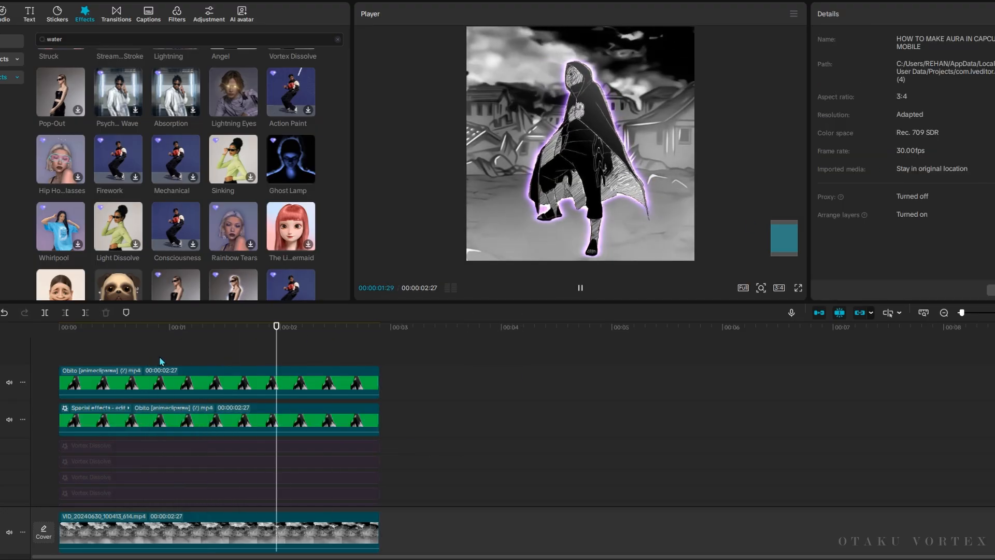
pyautogui.press('space')
pyautogui.click(182, 334)
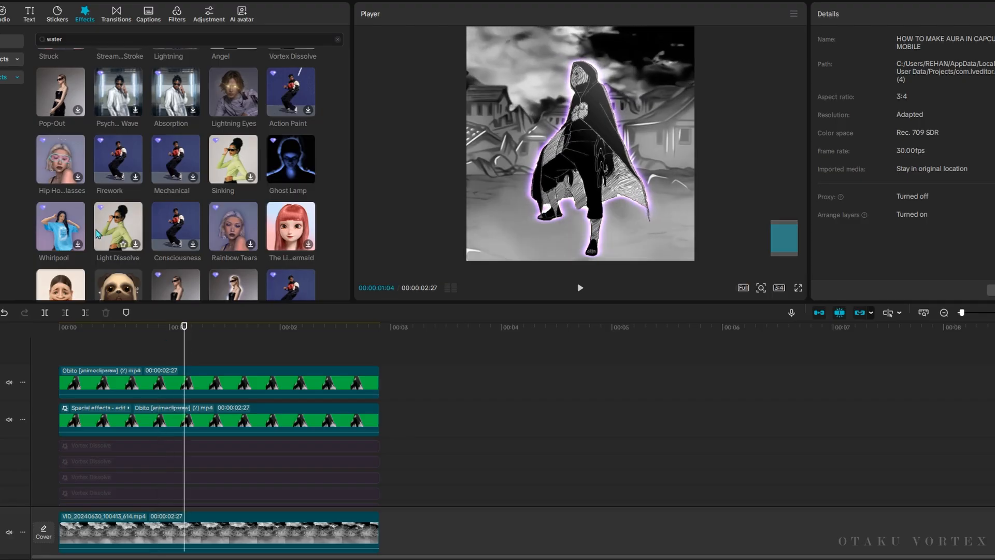
# - Try the Ghost Lamp effect on the second Obito clip from the top, adjust its Range, and delete it
pyautogui.scroll(4, 79, 129)
pyautogui.scroll(-3, 284, 205)
pyautogui.moveTo(284, 205); pyautogui.dragTo(269, 421)
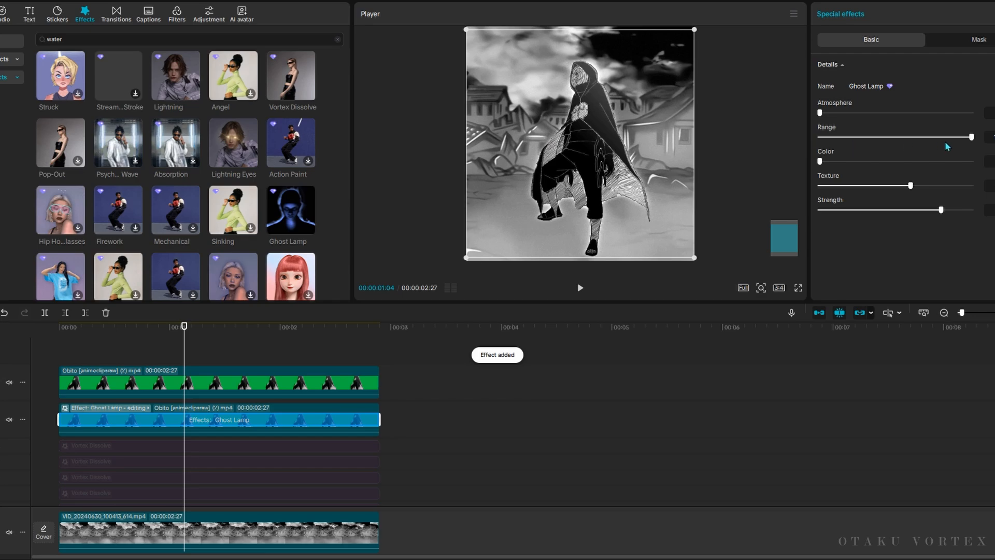
pyautogui.moveTo(971, 136); pyautogui.dragTo(944, 137)
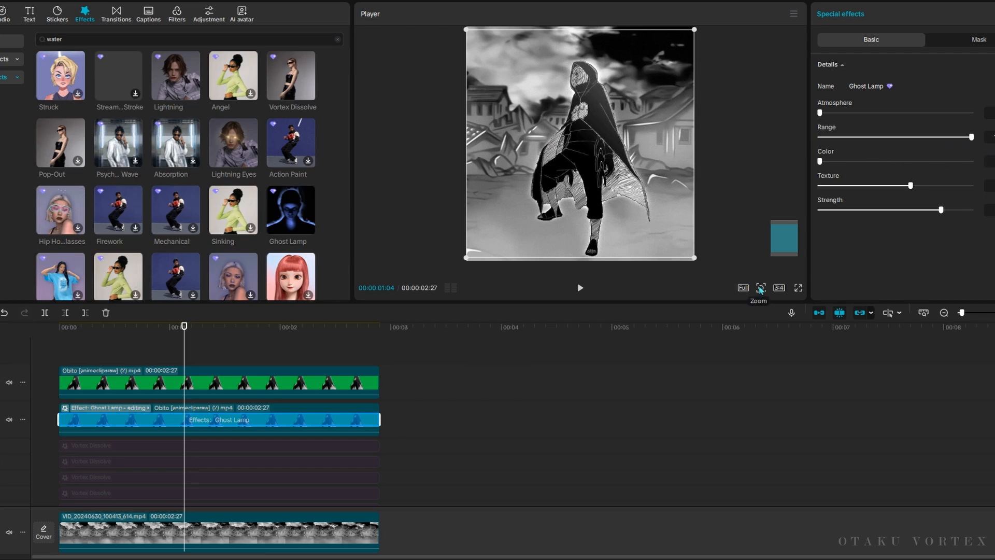
pyautogui.press('Delete')
# - Copy the top Obito clip and place the copy directly beneath it at the start of the timeline
pyautogui.click(215, 421)
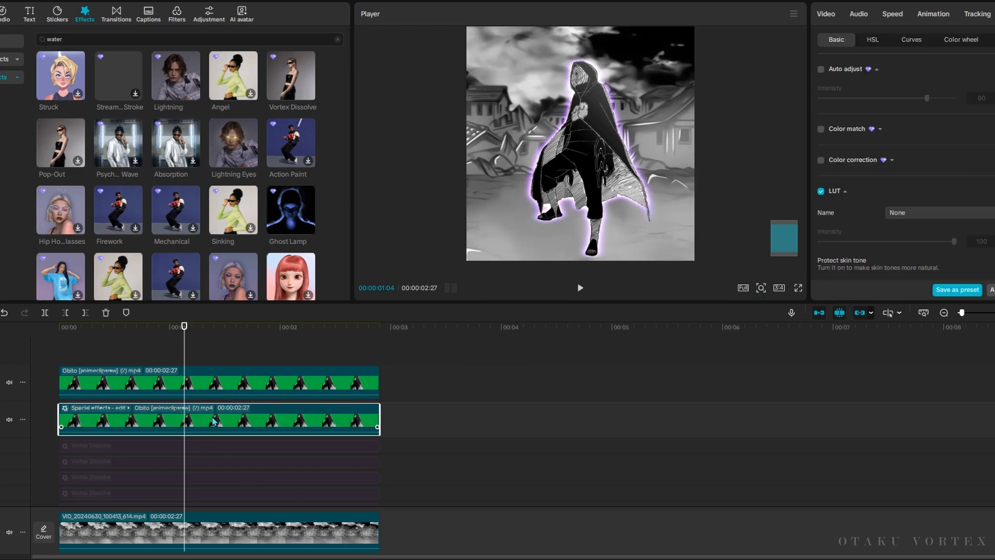
pyautogui.click(230, 387)
pyautogui.press('Home')
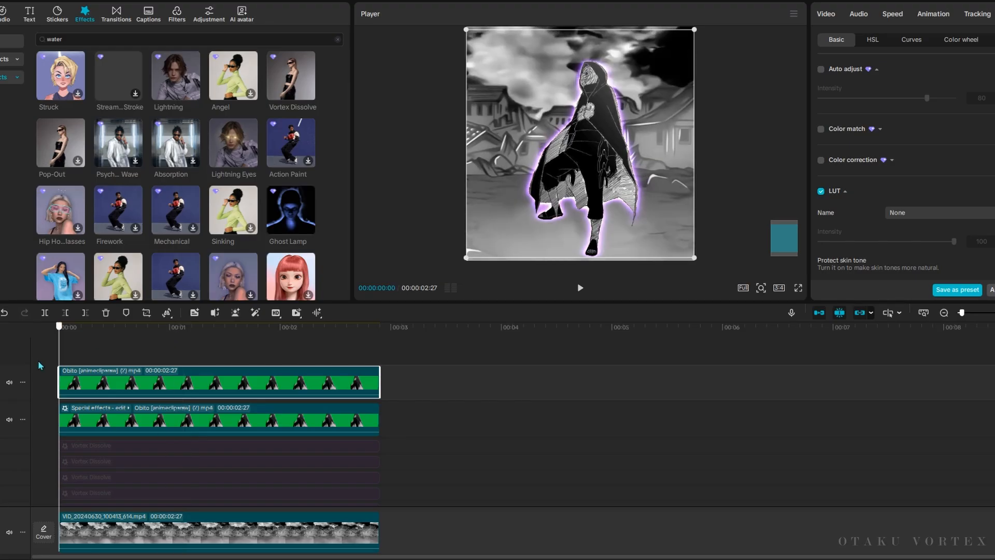
pyautogui.hotkey('ctrl', 'v')
pyautogui.click(138, 418)
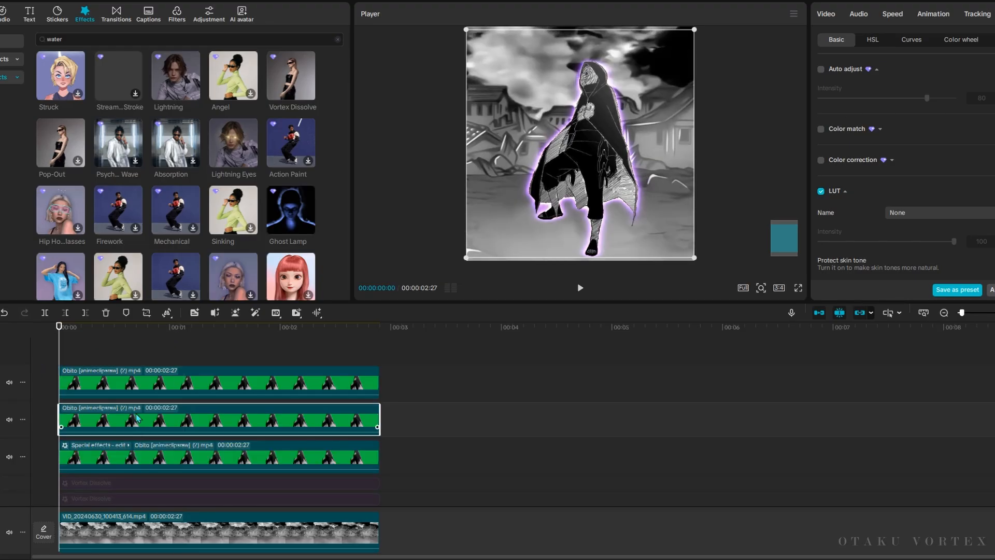
# - Apply Ghost Lamp to the copied Obito clip, raise Atmosphere, Range, Color, Texture and Strength to the maximum, and preview
pyautogui.moveTo(291, 210); pyautogui.dragTo(262, 424)
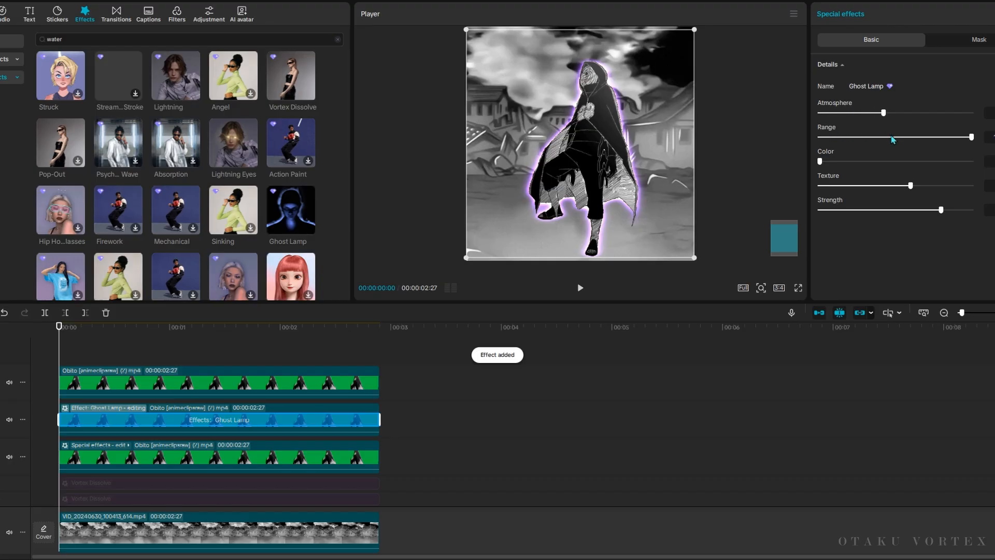
pyautogui.moveTo(821, 162); pyautogui.dragTo(828, 162)
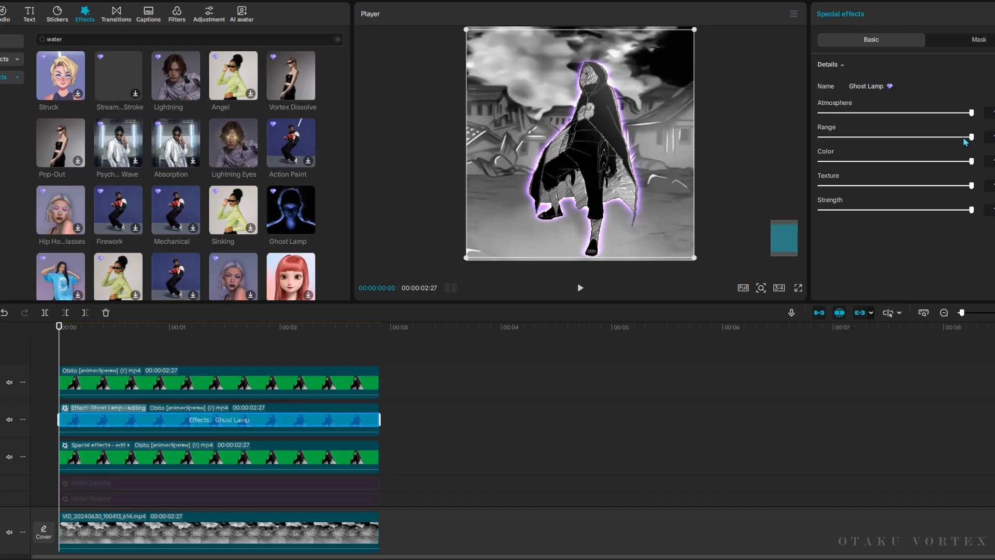
pyautogui.press('space')
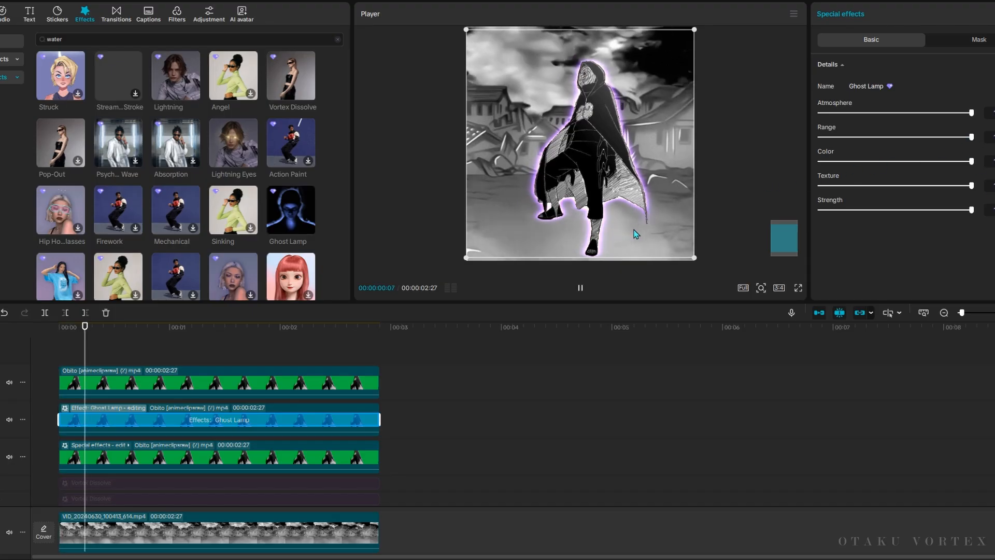
# - Stack additional Ghost Lamp effects on the second Obito clip from the top
pyautogui.moveTo(291, 217); pyautogui.dragTo(257, 409)
pyautogui.moveTo(299, 224); pyautogui.dragTo(290, 416)
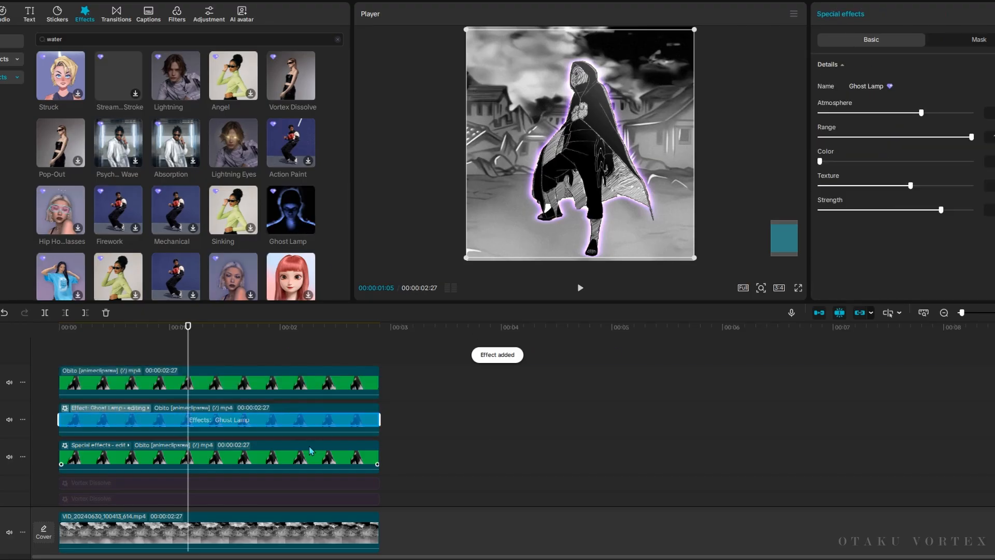
# - Search the video effects for "water" and apply Water Ripples to the second Obito clip from the top
pyautogui.scroll(-1, 366, 450)
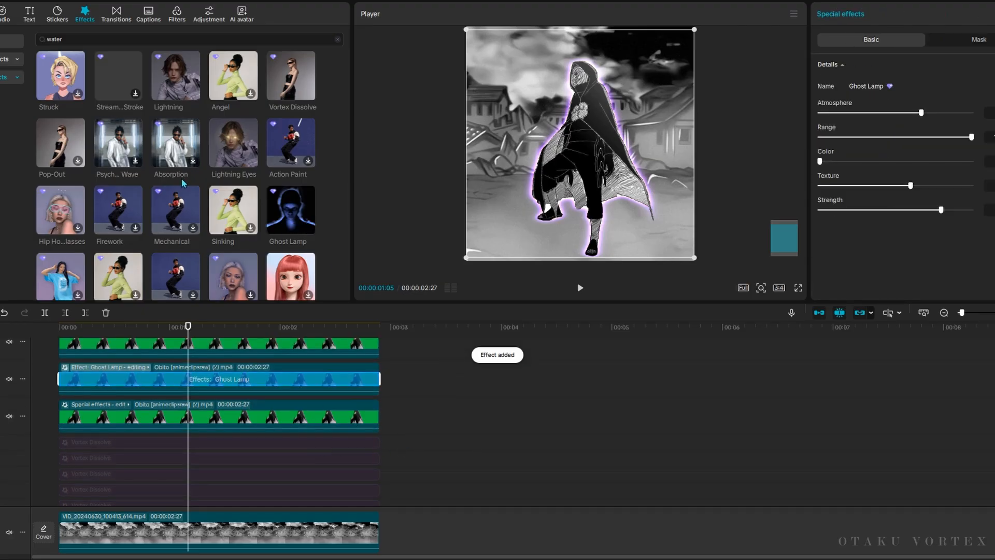
pyautogui.scroll(3, 101, 86)
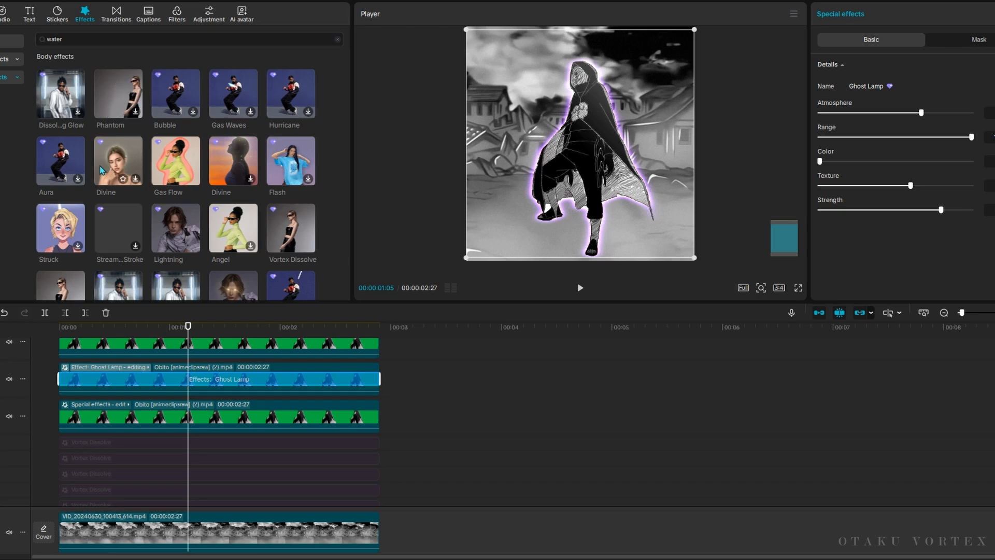
pyautogui.press('BackSpace')
pyautogui.press('BackSpace')
pyautogui.press('BackSpace')
pyautogui.press('BackSpace')
pyautogui.press('BackSpace')
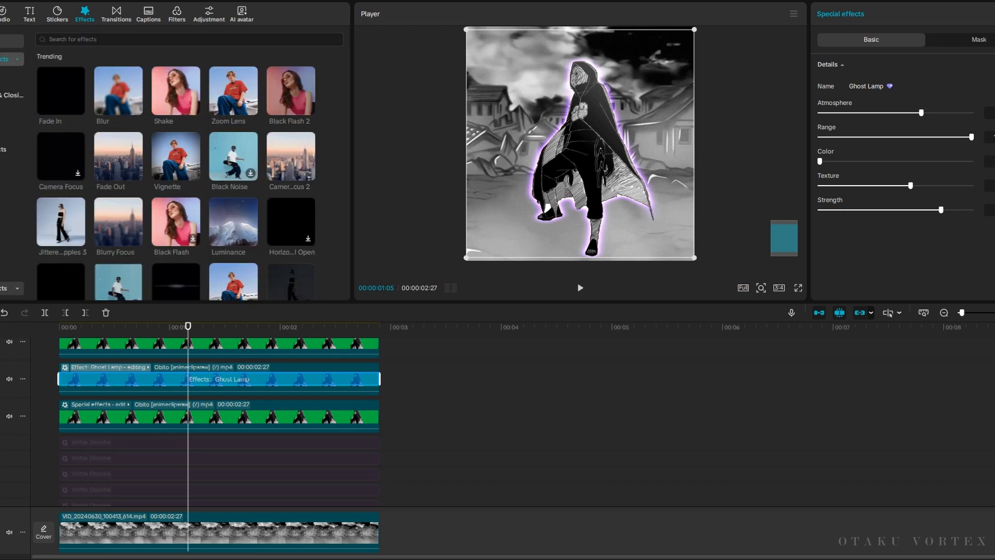
pyautogui.click(76, 39)
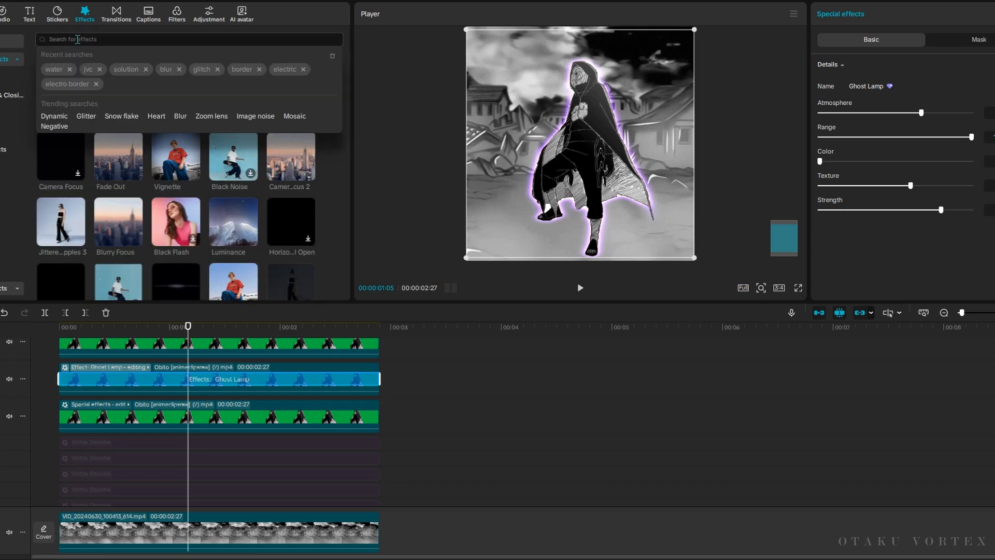
pyautogui.write('wat')
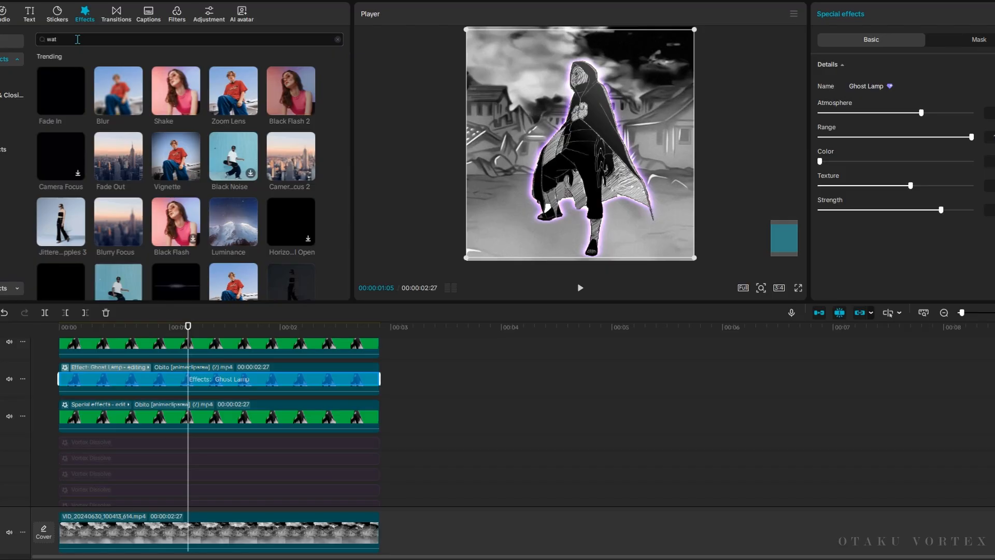
pyautogui.write('er')
pyautogui.moveTo(61, 94); pyautogui.dragTo(186, 381)
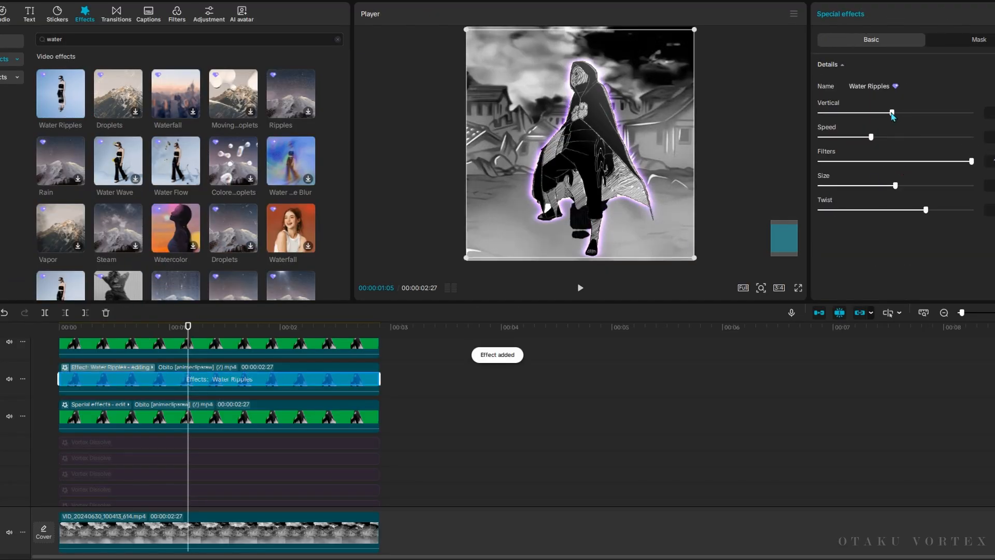
# - Raise Vertical, Speed, Filters, Size and Twist of Water Ripples to the maximum and preview the result
pyautogui.moveTo(892, 112); pyautogui.dragTo(972, 113)
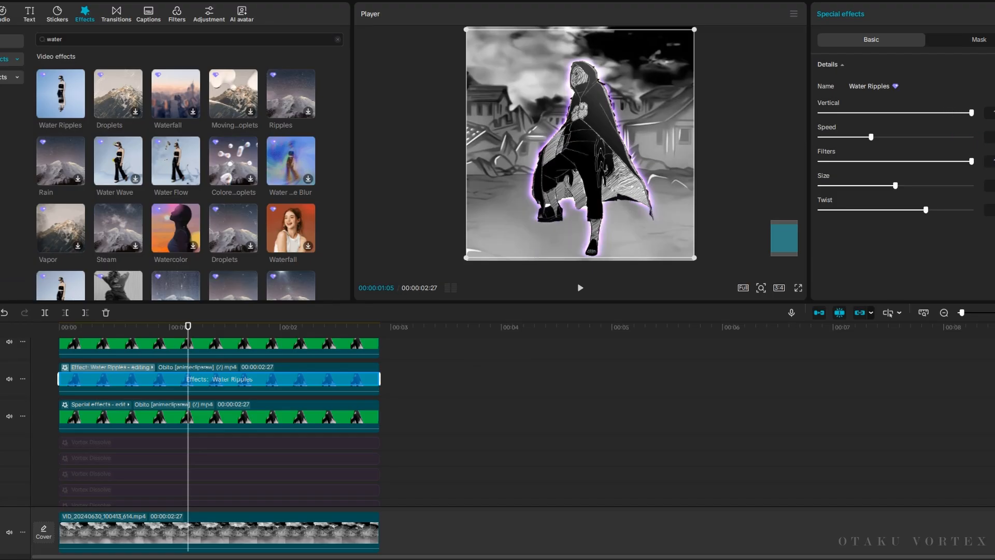
pyautogui.moveTo(871, 137); pyautogui.dragTo(972, 137)
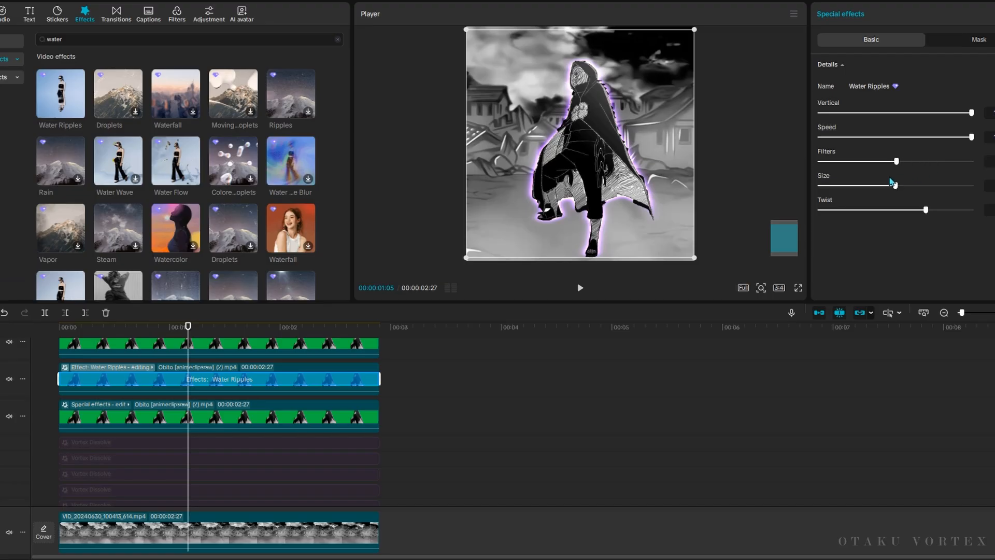
pyautogui.moveTo(896, 162); pyautogui.dragTo(972, 162)
pyautogui.moveTo(902, 188); pyautogui.dragTo(971, 186)
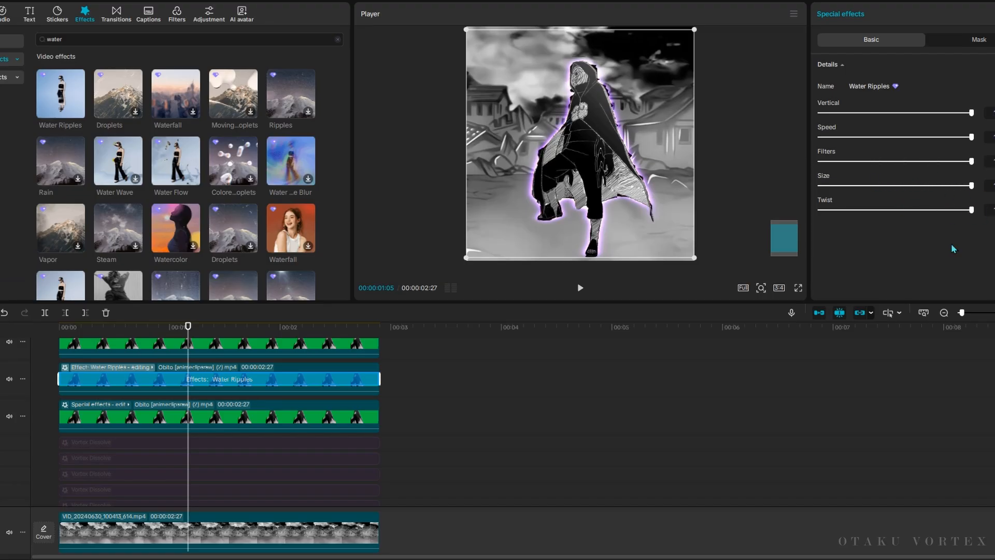
pyautogui.press('space')
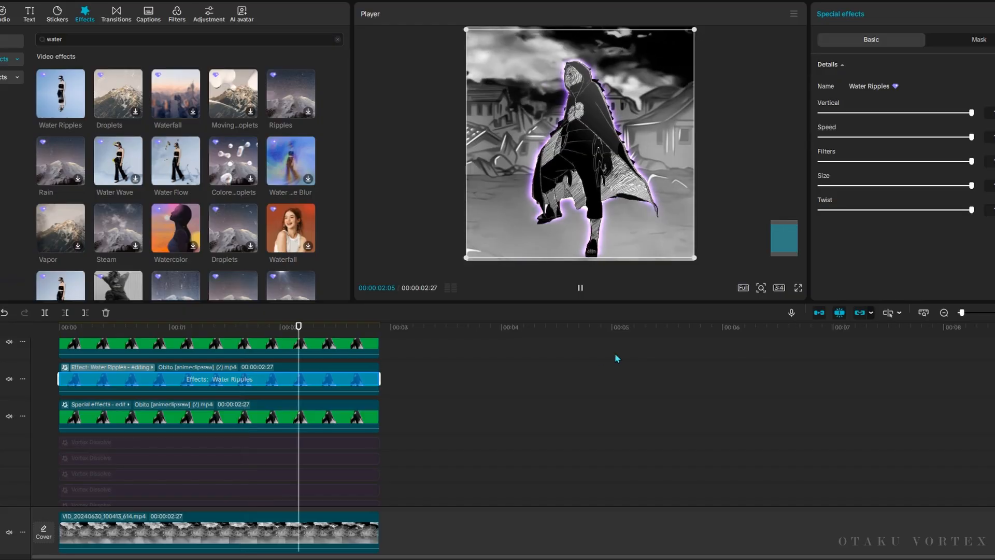
# - Re-enable the hidden Vortex Dissolve aura layers beneath the Obito clips and preview the complete aura
pyautogui.scroll(-1, 430, 422)
pyautogui.moveTo(430, 420); pyautogui.dragTo(358, 460)
pyautogui.moveTo(428, 385); pyautogui.dragTo(256, 439)
pyautogui.hotkey('ctrl', 'z')
pyautogui.hotkey('ctrl', 'z')
pyautogui.hotkey('ctrl', 'z')
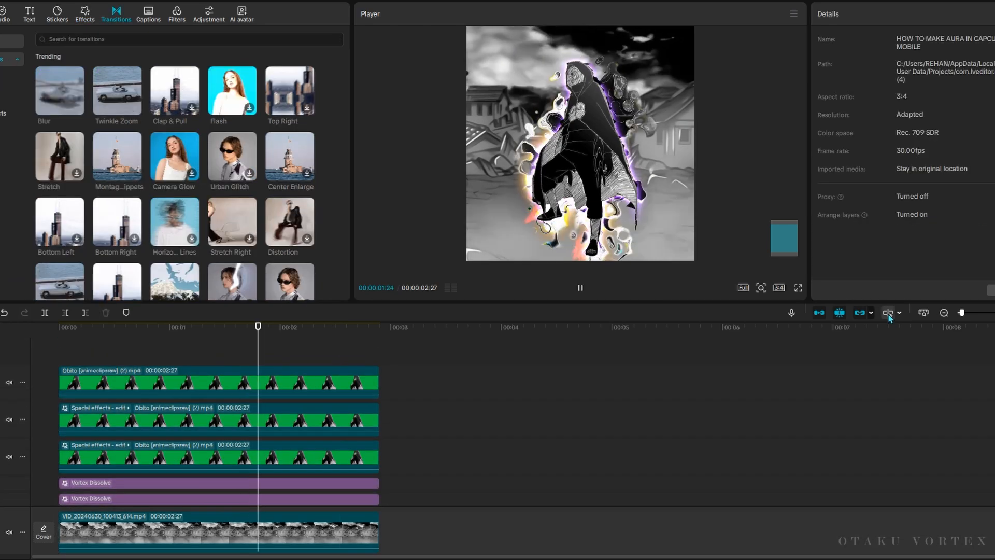
# - Turn on the timeline preview axis and place the playhead just before 00:02 to skim through the aura
pyautogui.click(888, 313)
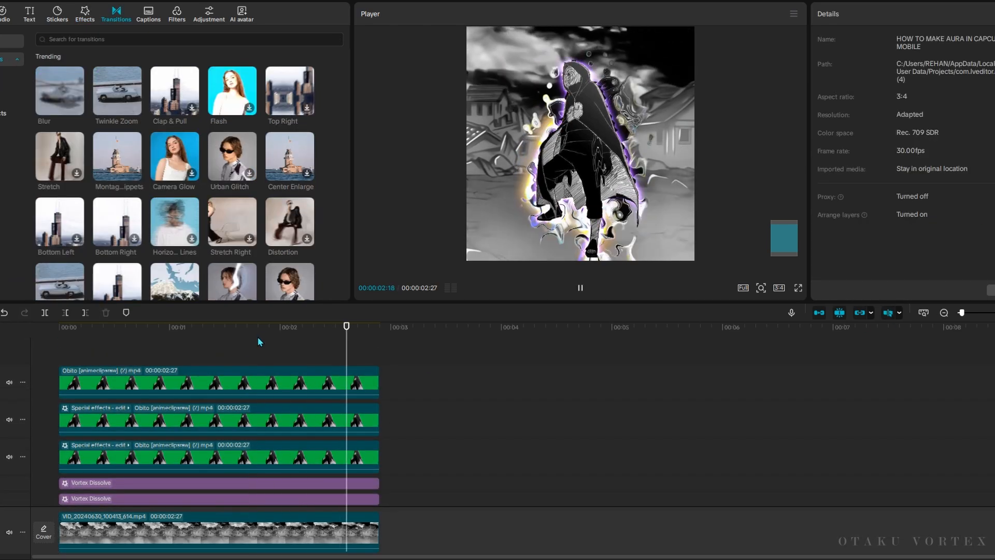
pyautogui.click(254, 337)
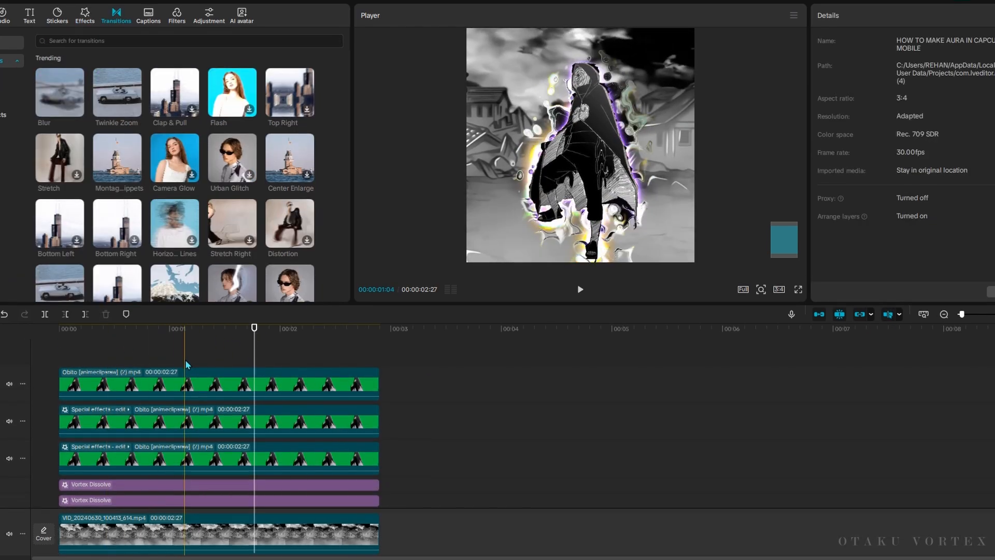